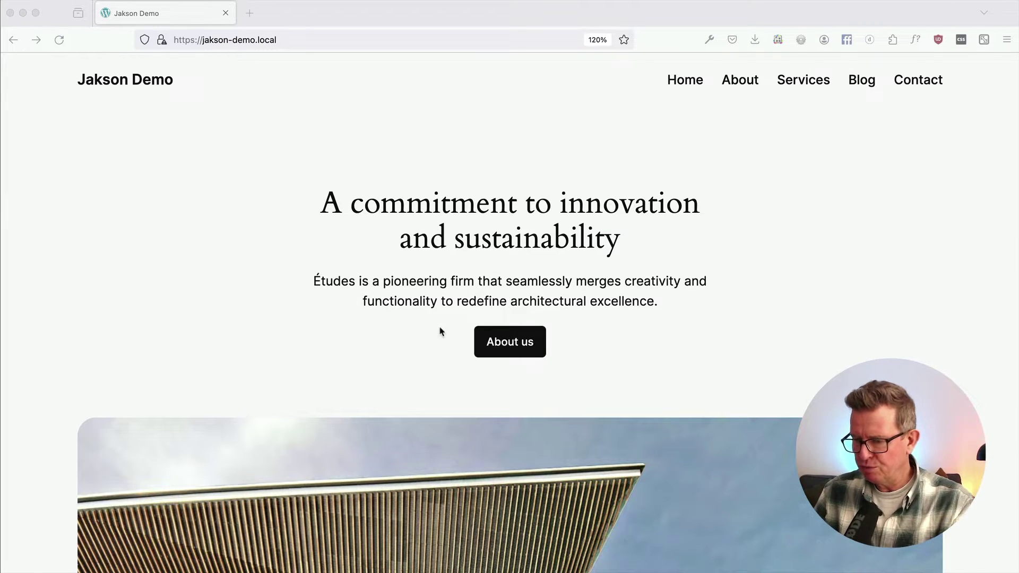
# Leave the Jakson Demo homepage in Firefox and switch over to Google Chrome
pyautogui.press('super+Tab')
pyautogui.press('super+Tab')
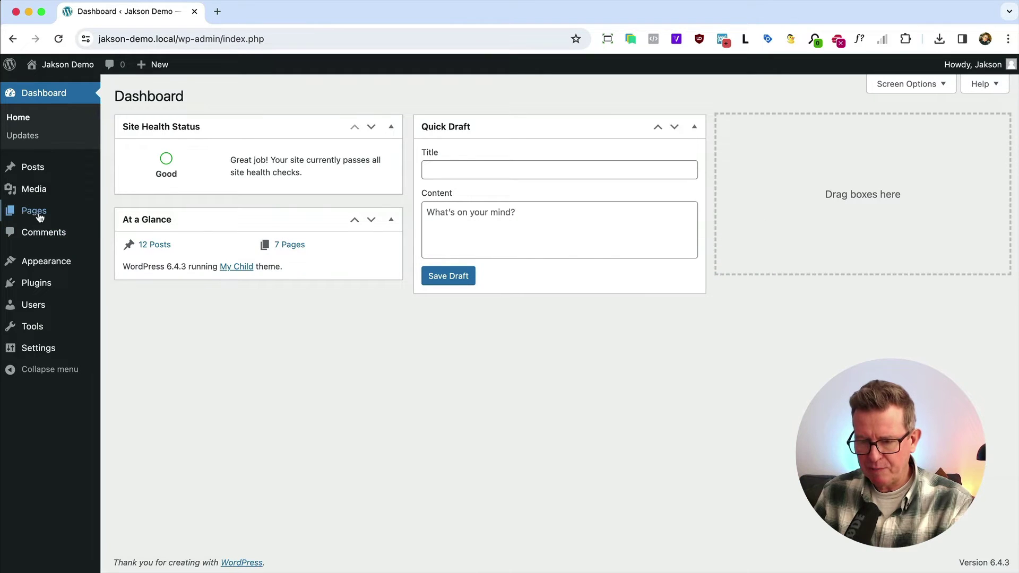
# Add a new page, skip the pattern picker, and paste the title 'Equal Height Columns'
pyautogui.click(29, 212)
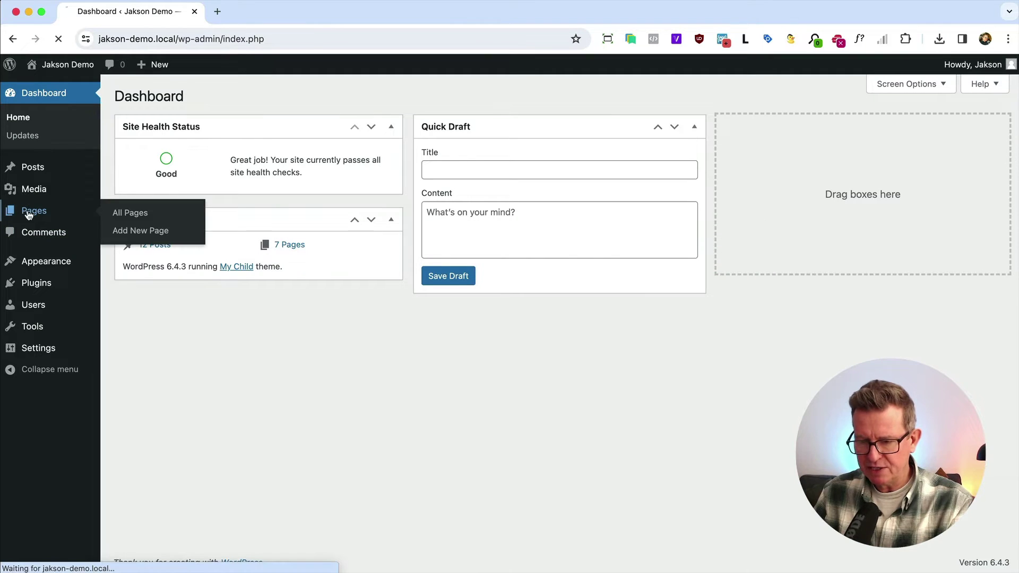
pyautogui.click(199, 106)
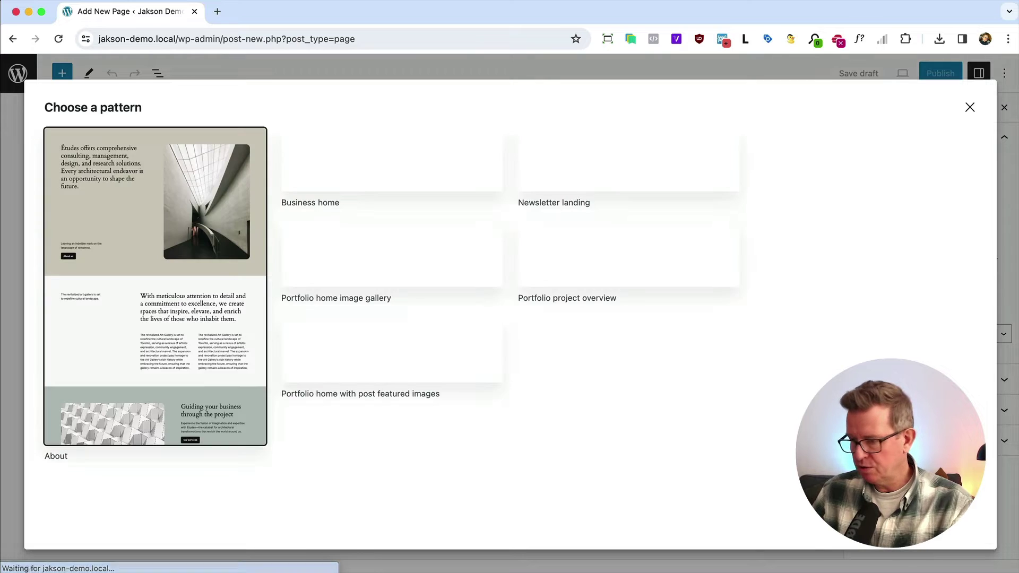
pyautogui.click(969, 108)
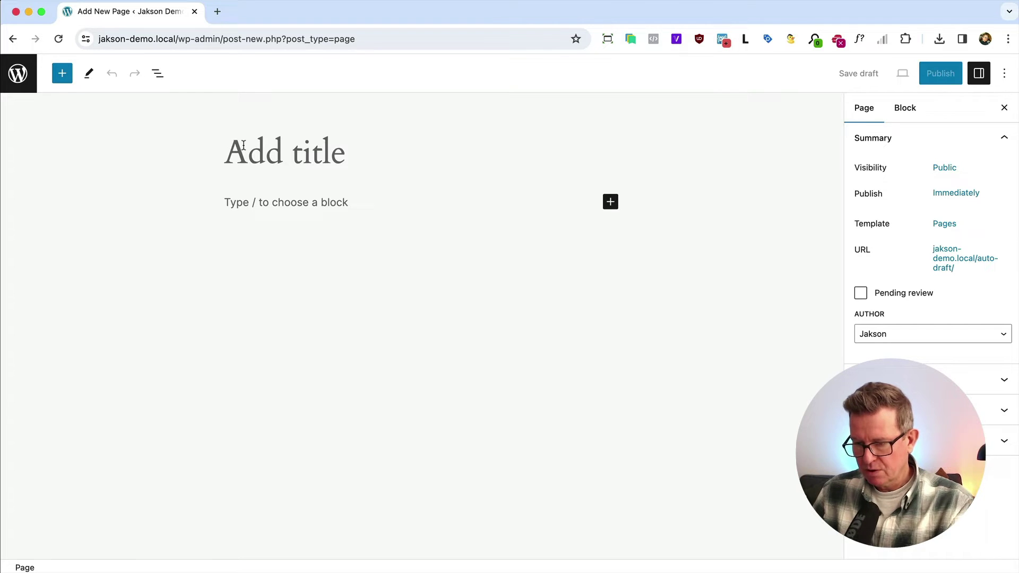
pyautogui.write('Equal Height Columns')
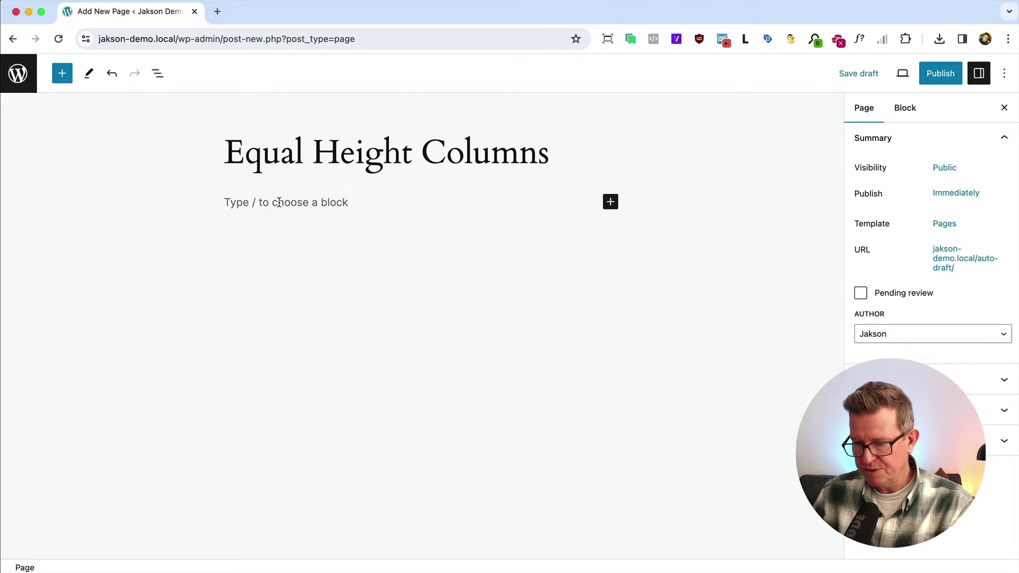
# Insert a Group block below the title with inner blocks using the full width
pyautogui.click(279, 203)
pyautogui.write('/')
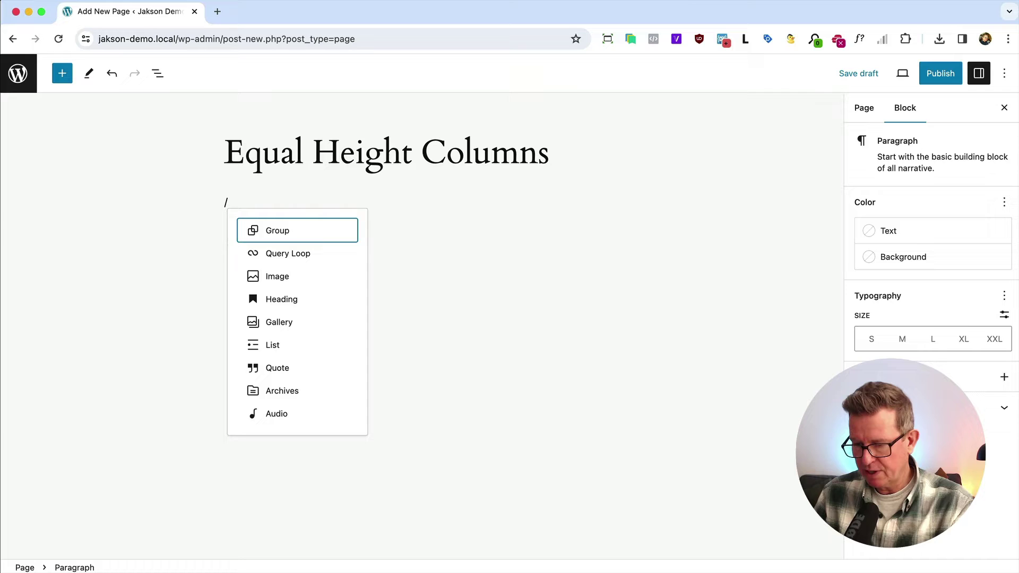
pyautogui.press('Return')
pyautogui.click(377, 244)
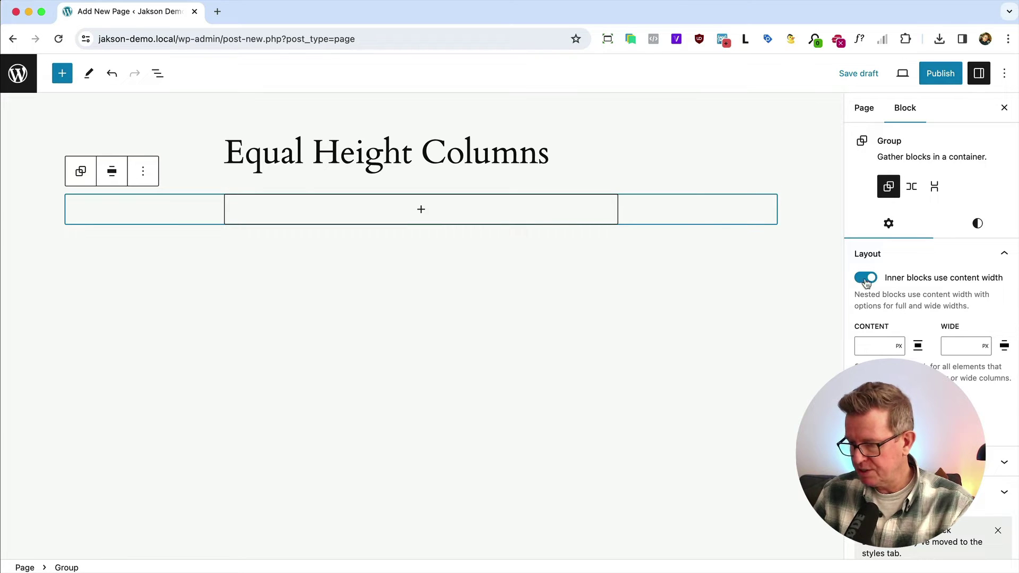
pyautogui.click(864, 279)
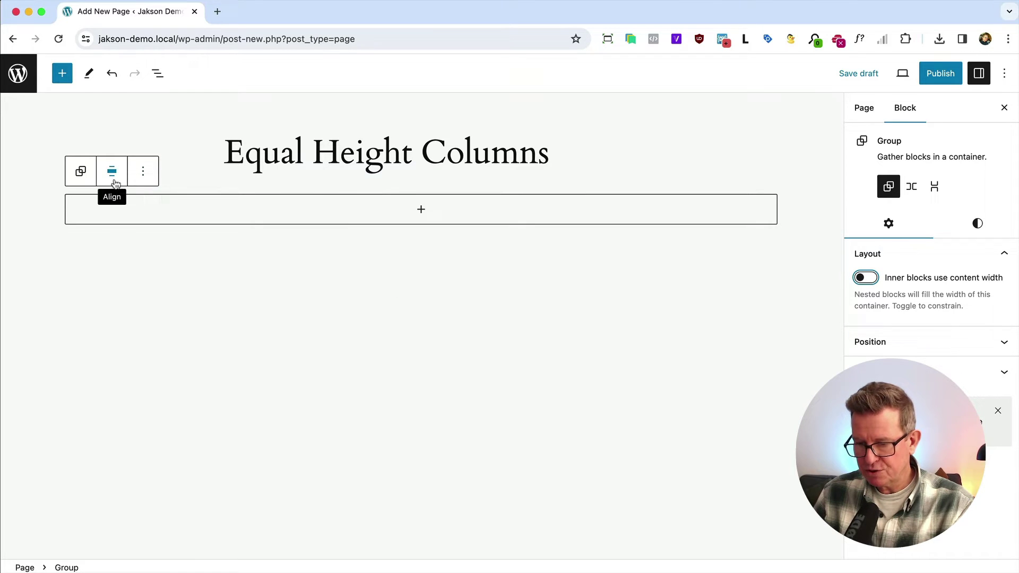
# Switch the editor to Top toolbar mode and start adding a block inside the group
pyautogui.click(1004, 74)
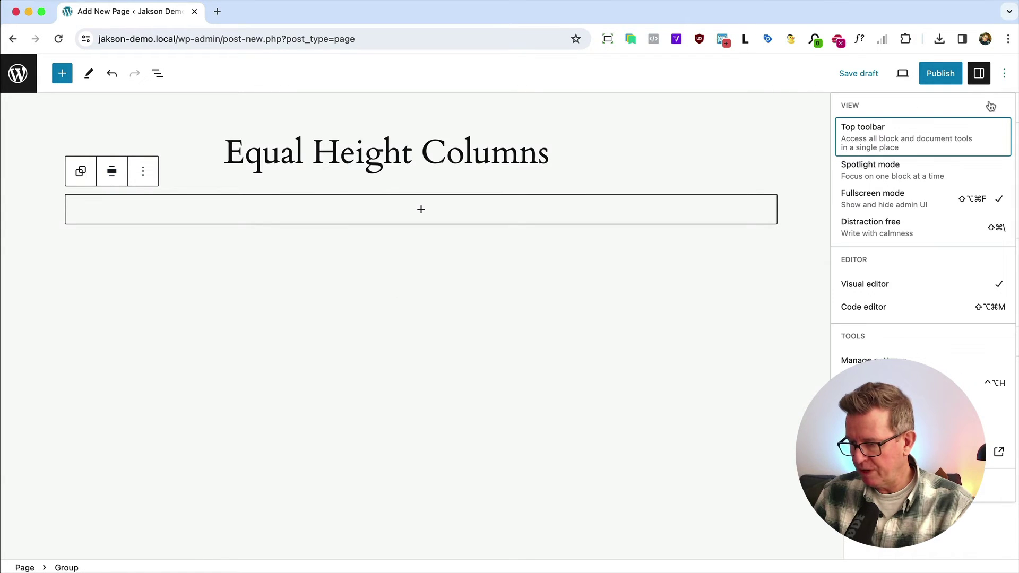
pyautogui.click(905, 133)
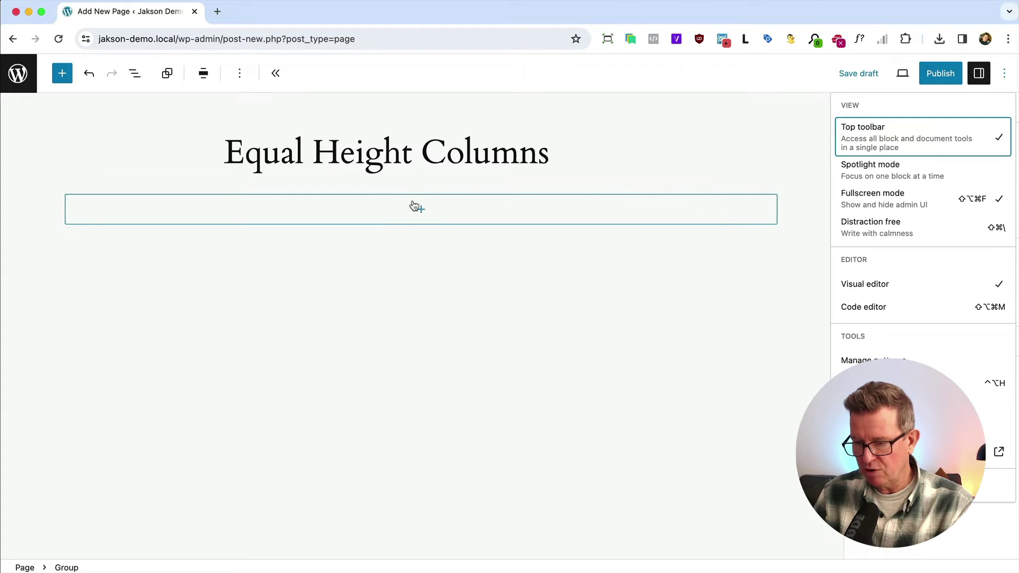
pyautogui.click(420, 209)
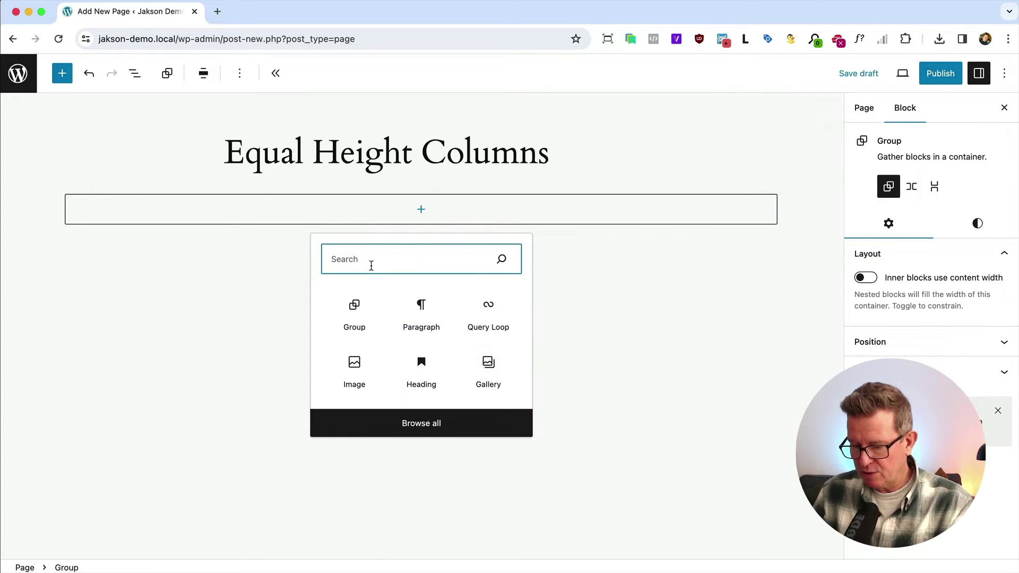
# Add a Query Loop block inside the group using the Image, Date, & Title variation
pyautogui.write('qu')
pyautogui.click(350, 303)
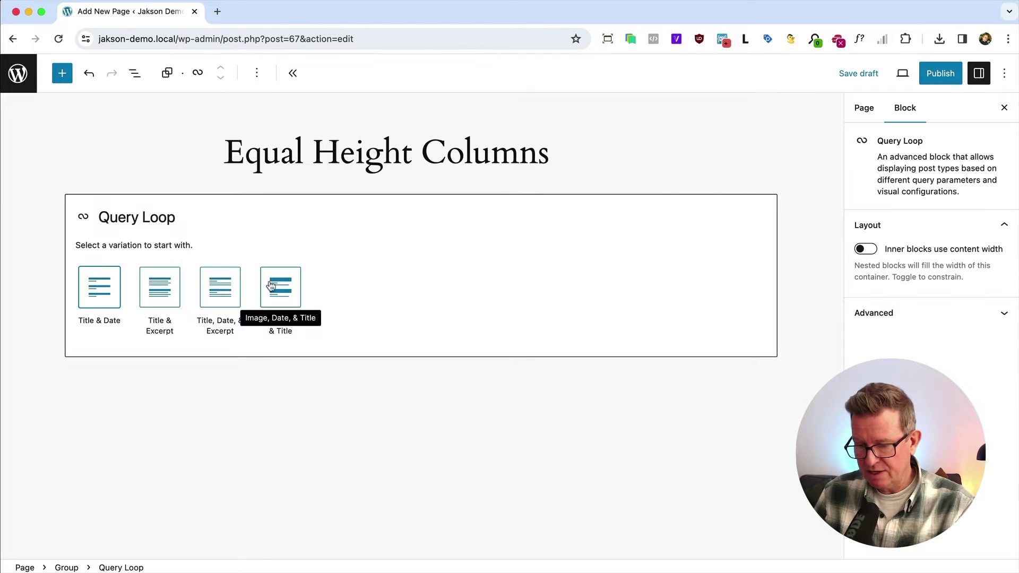
pyautogui.click(277, 286)
pyautogui.scroll(-5, 444, 348)
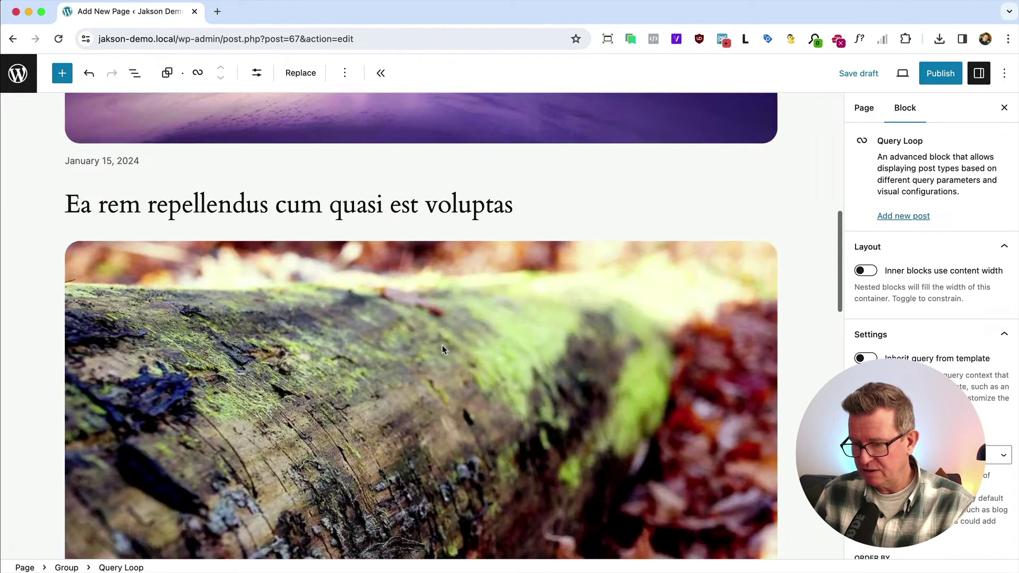
pyautogui.scroll(10, 441, 345)
# Select the Query Loop in List View and set its display to 6 items per page
pyautogui.click(134, 73)
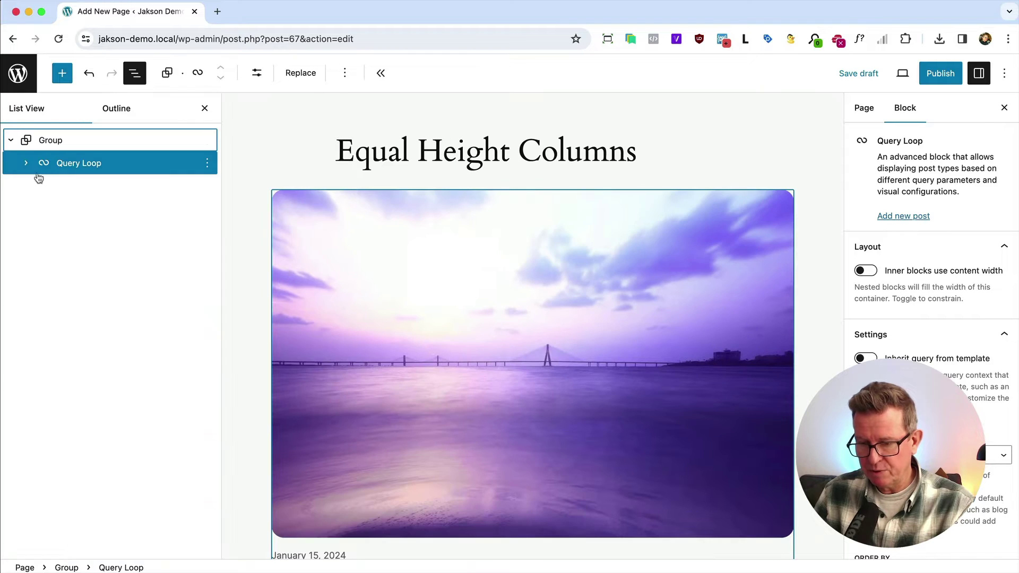
pyautogui.click(26, 163)
pyautogui.click(97, 164)
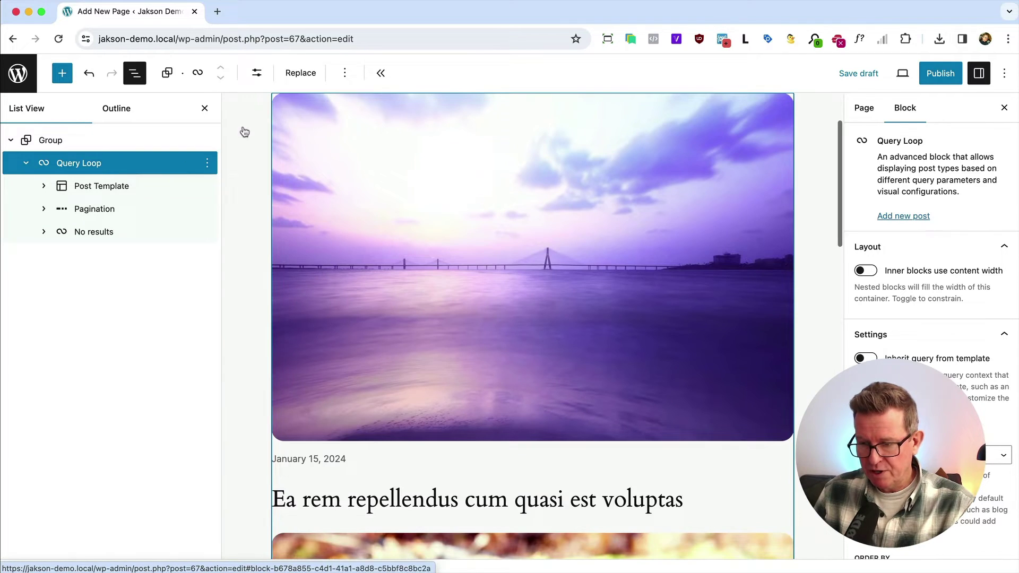
pyautogui.click(257, 73)
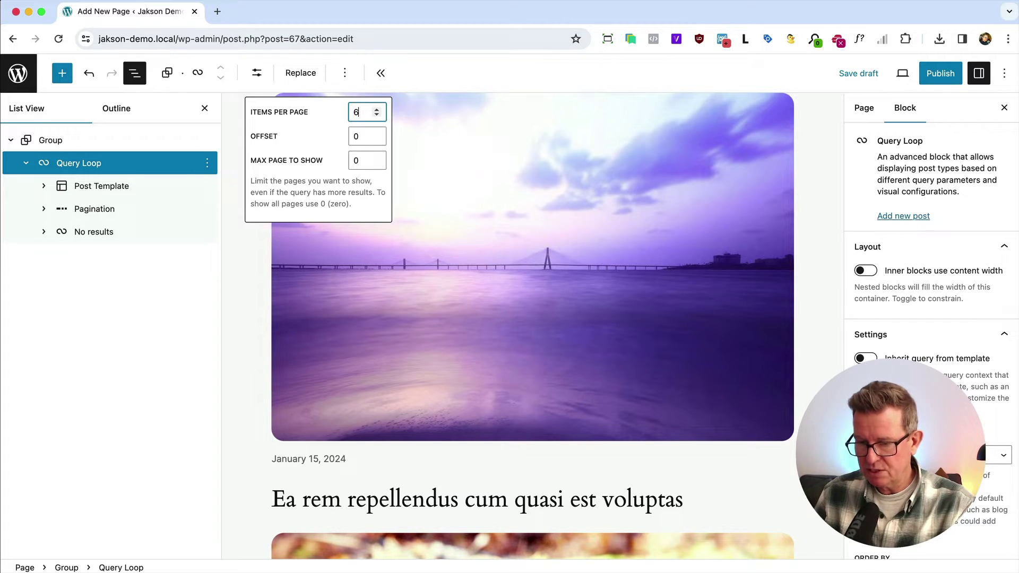
# Switch the Post Template to a 3-column grid layout and reselect it
pyautogui.click(105, 191)
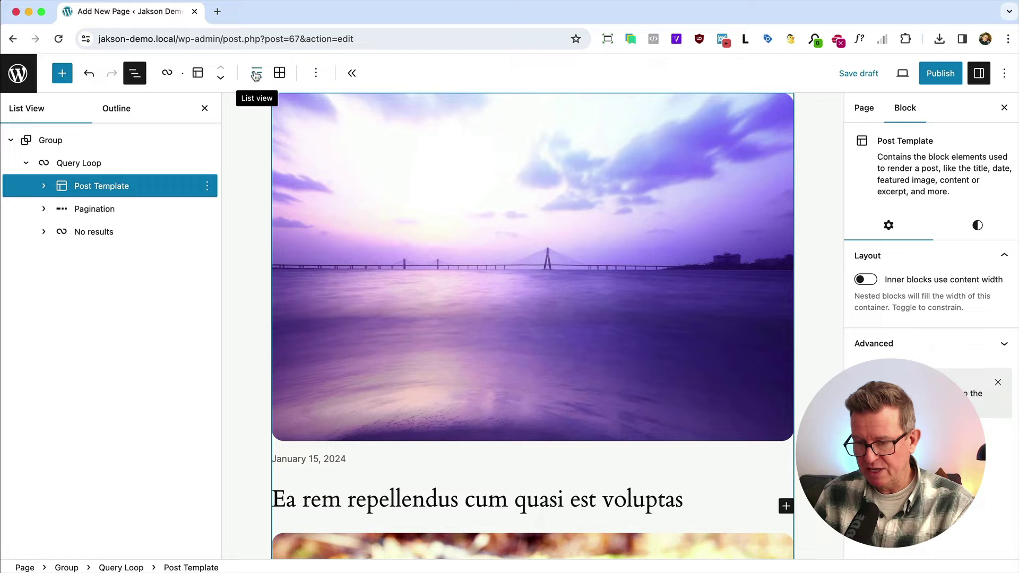
pyautogui.click(280, 75)
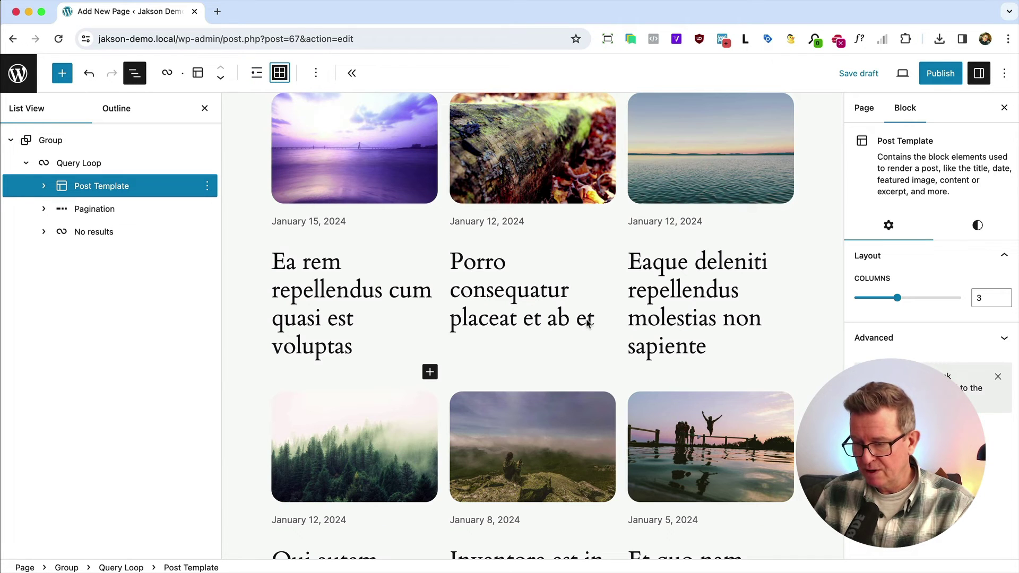
pyautogui.scroll(-7, 587, 324)
pyautogui.scroll(9, 588, 324)
pyautogui.scroll(1, 588, 324)
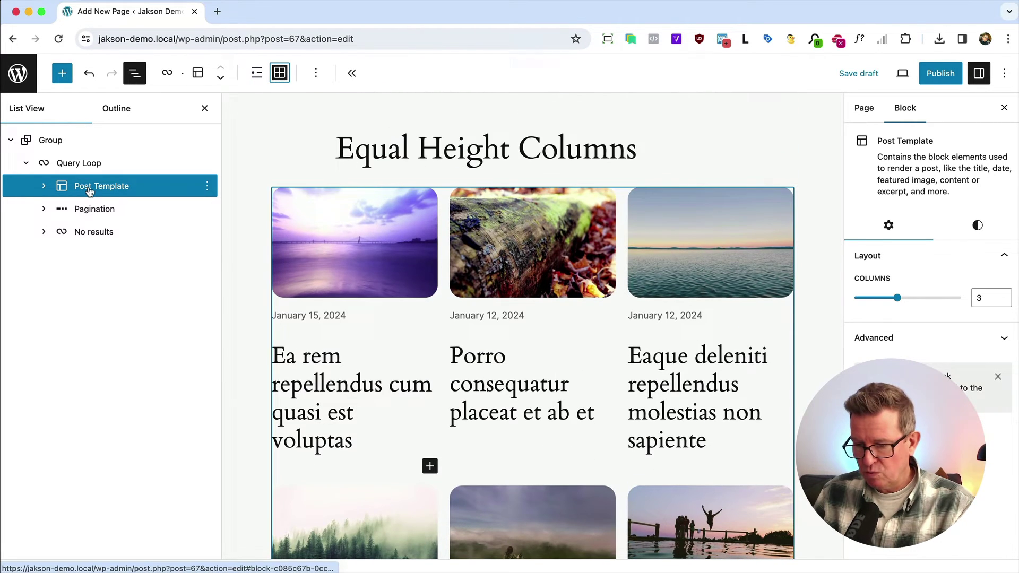
pyautogui.click(89, 188)
pyautogui.click(295, 383)
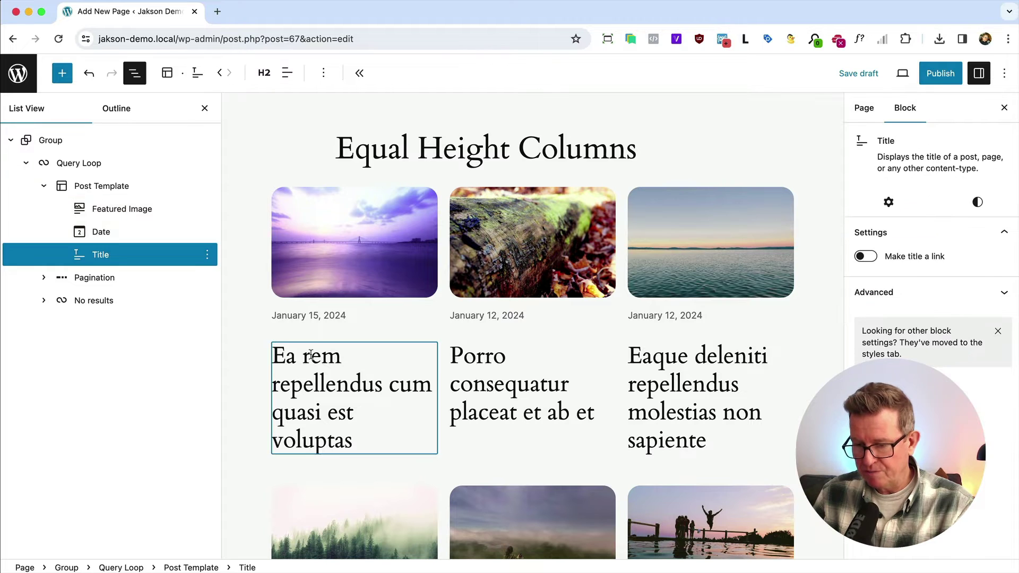
pyautogui.click(99, 188)
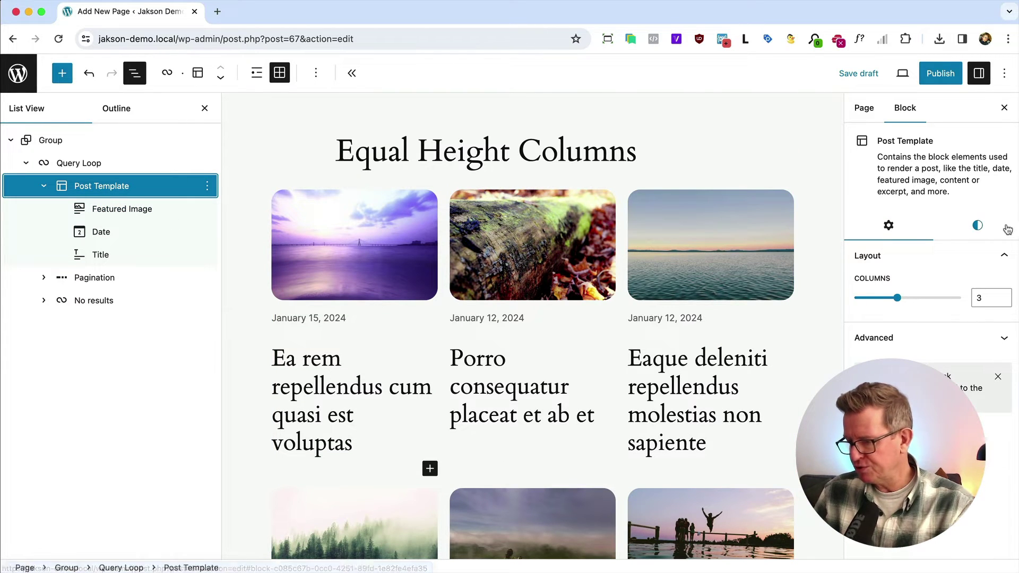
# Try the Accent / Four green background on the Post Template, then clear it again
pyautogui.click(983, 228)
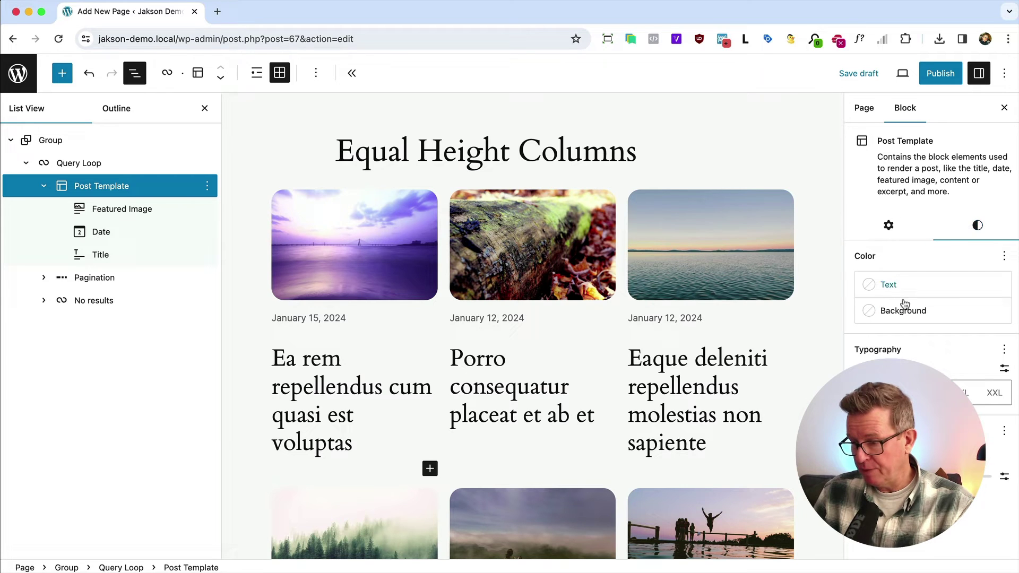
pyautogui.click(887, 314)
pyautogui.click(736, 482)
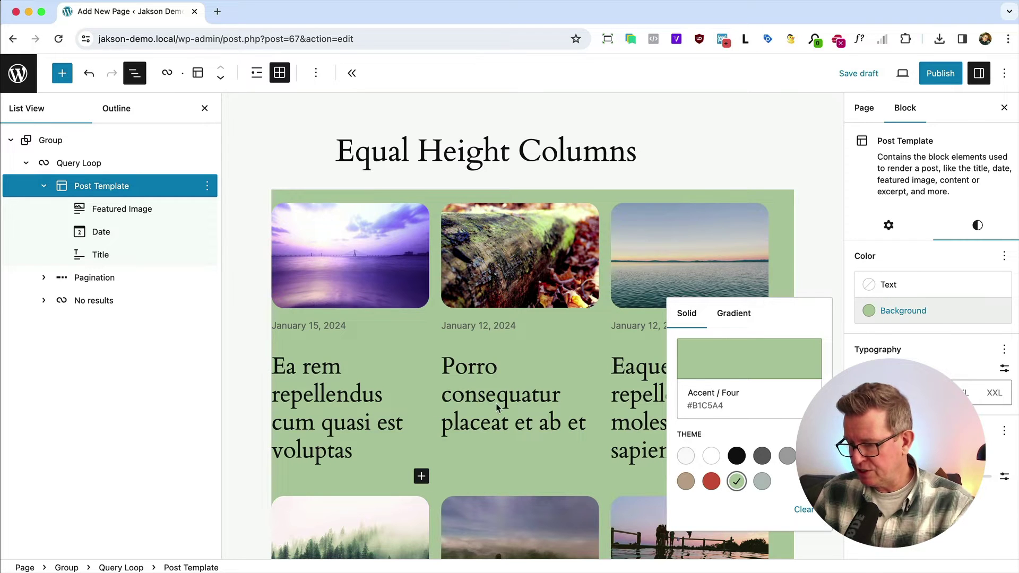
pyautogui.press('Escape')
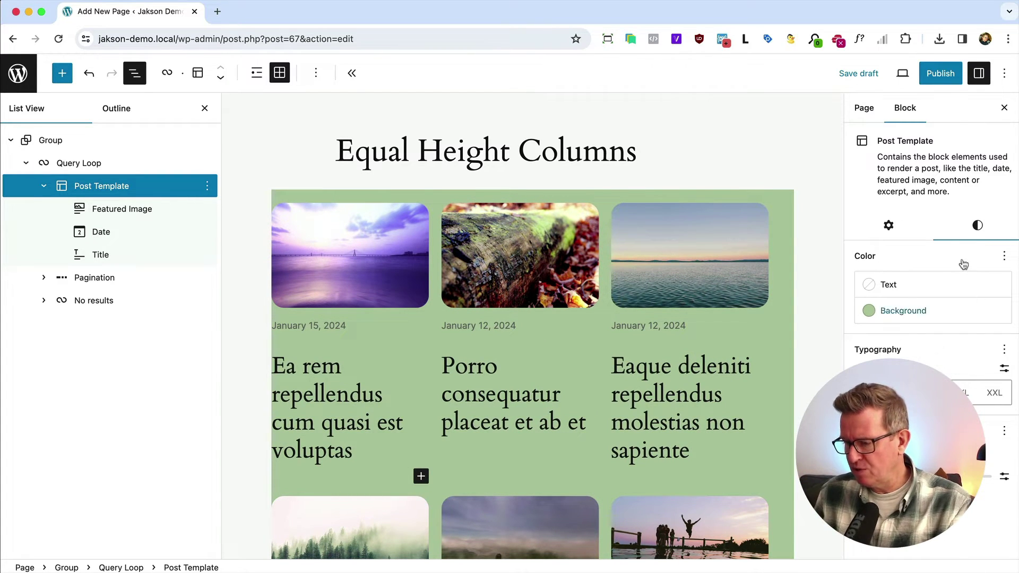
pyautogui.click(872, 311)
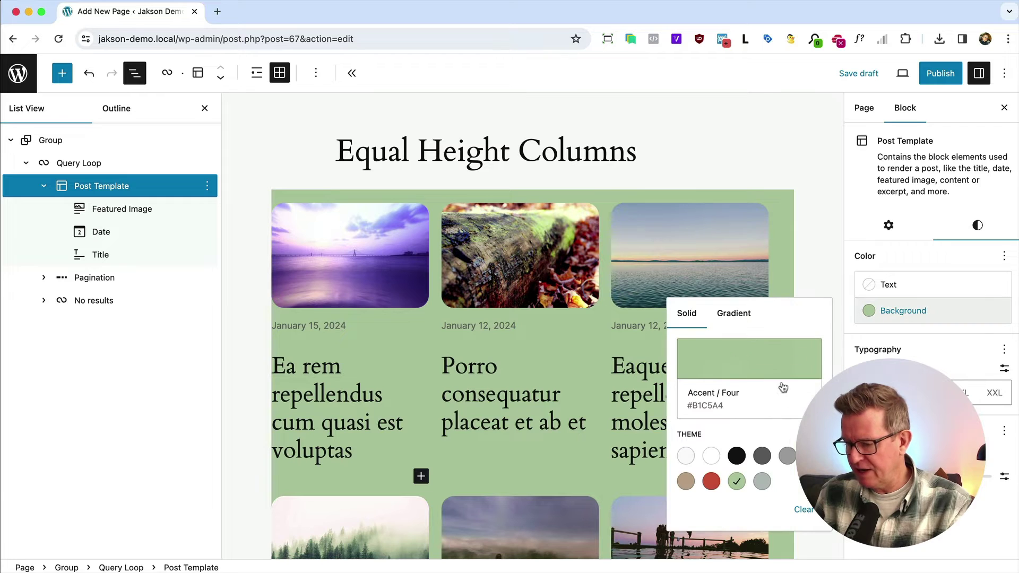
pyautogui.click(803, 510)
pyautogui.click(216, 308)
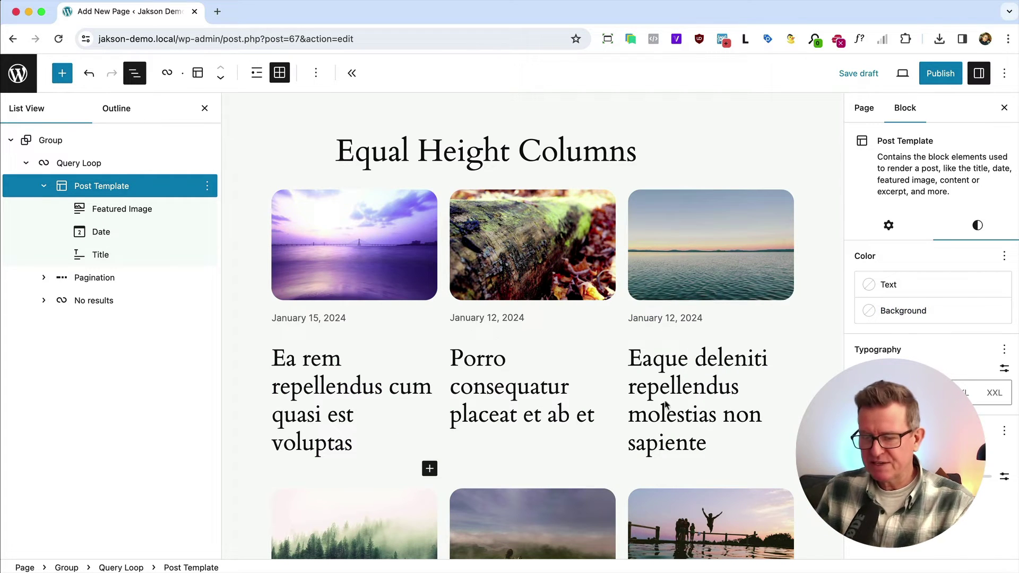
# Wrap the Featured Image, Date and Title blocks together in a new Group
pyautogui.click(165, 210)
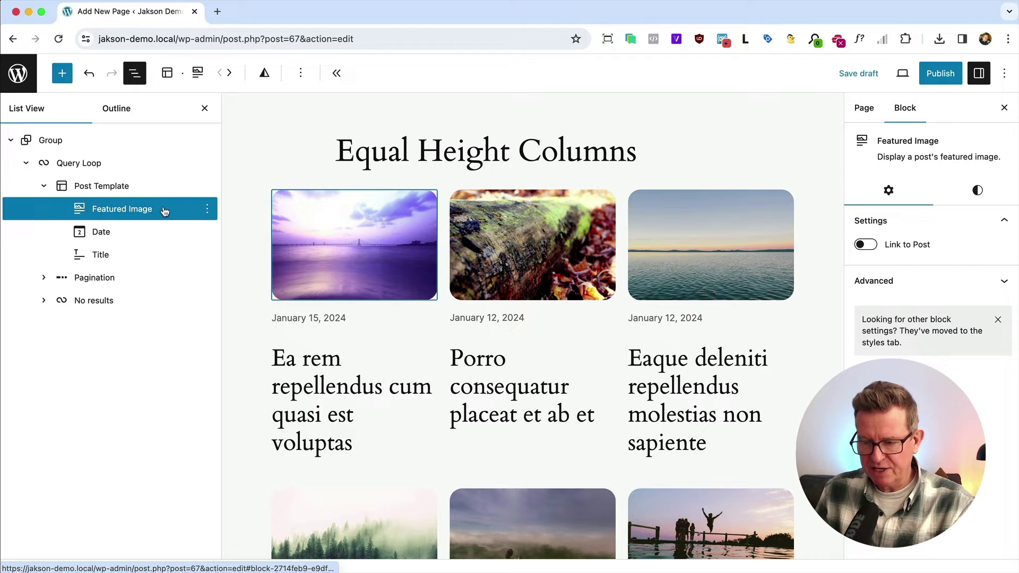
pyautogui.keyDown('shift'); pyautogui.click(106, 259); pyautogui.keyUp('shift')
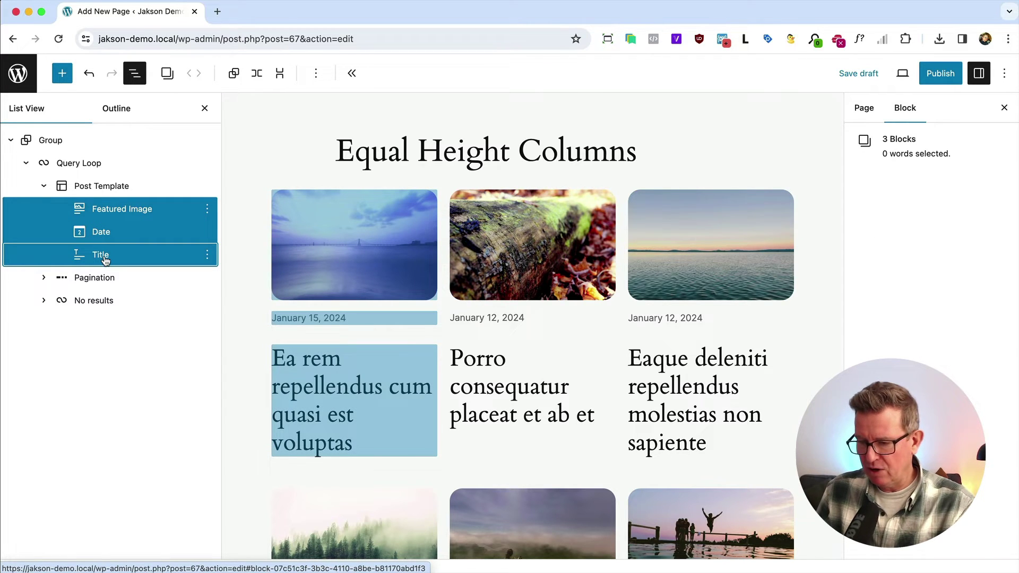
pyautogui.click(207, 209)
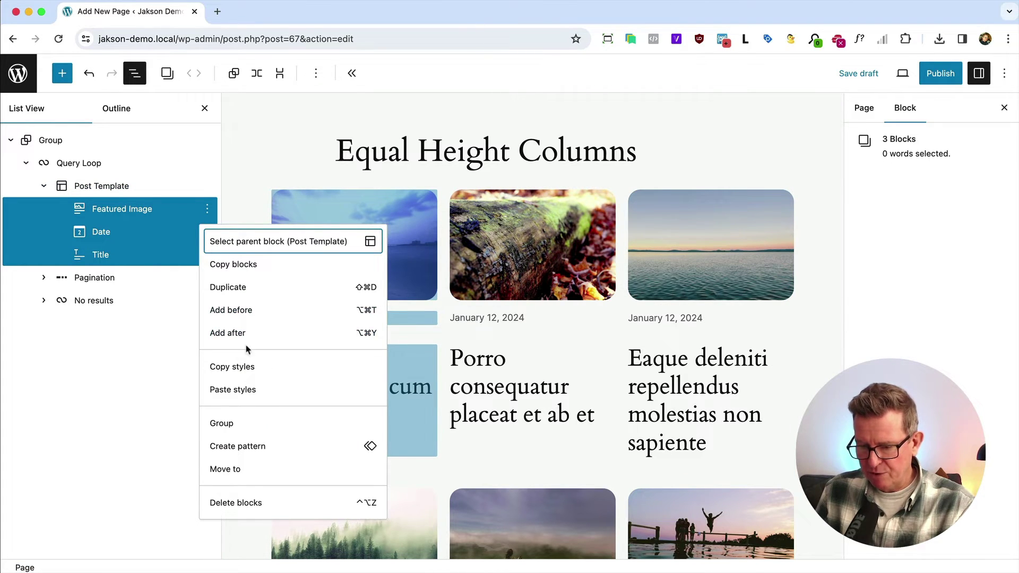
pyautogui.click(222, 423)
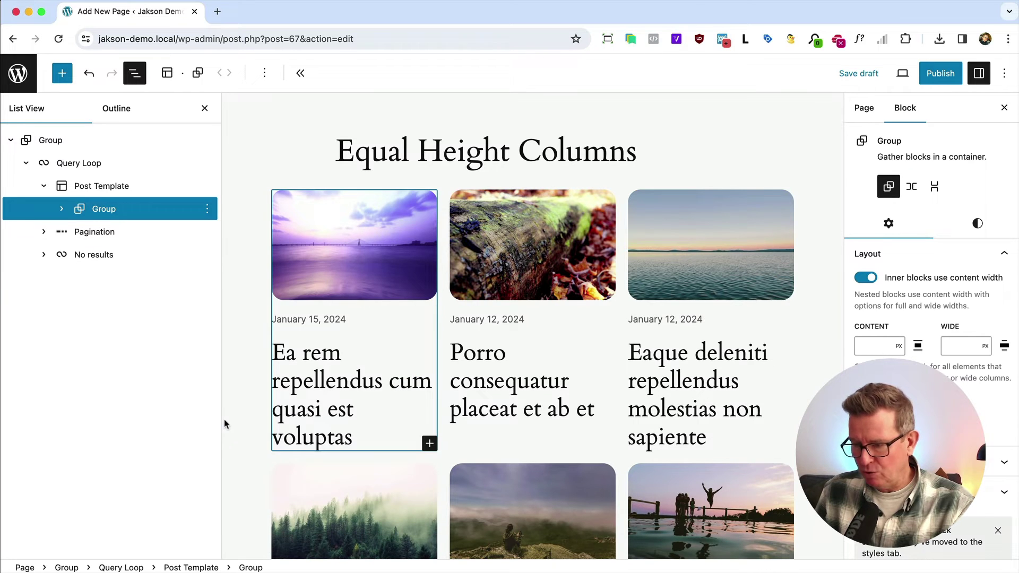
pyautogui.click(977, 223)
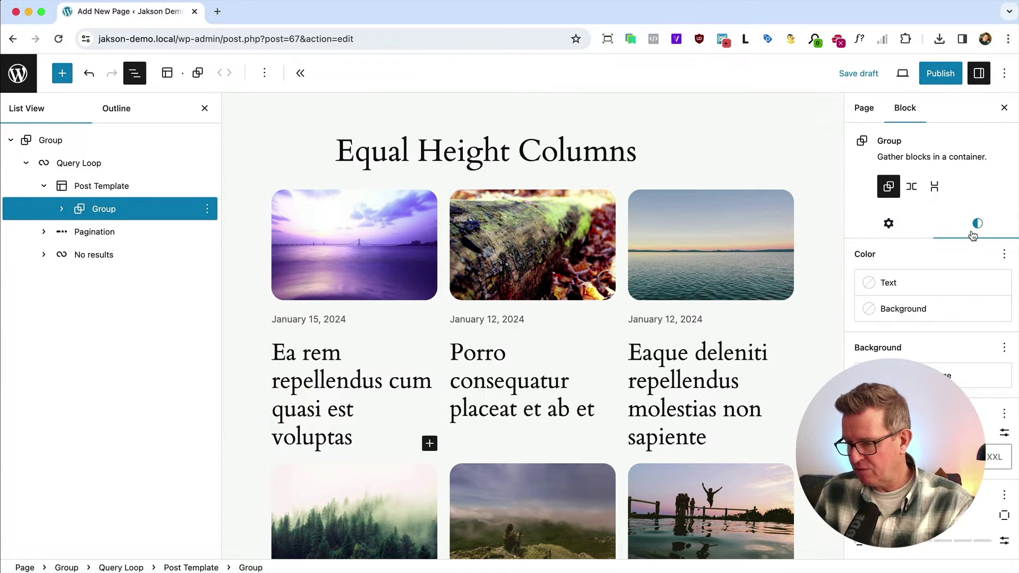
# Give the new per-post Group the Accent / Four green background
pyautogui.click(897, 317)
pyautogui.click(737, 479)
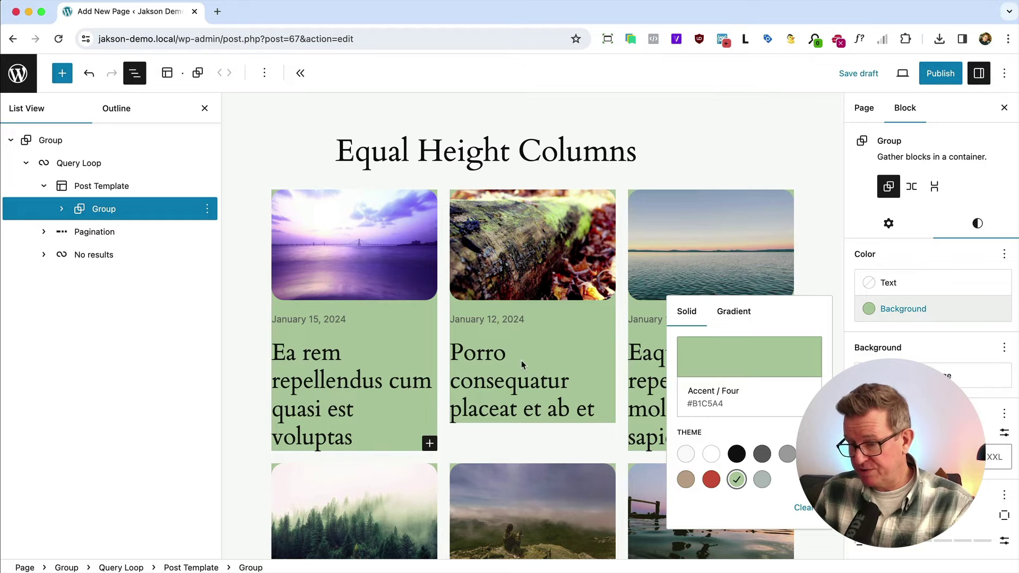
pyautogui.scroll(-2, 520, 362)
pyautogui.scroll(-7, 521, 364)
pyautogui.scroll(5, 521, 364)
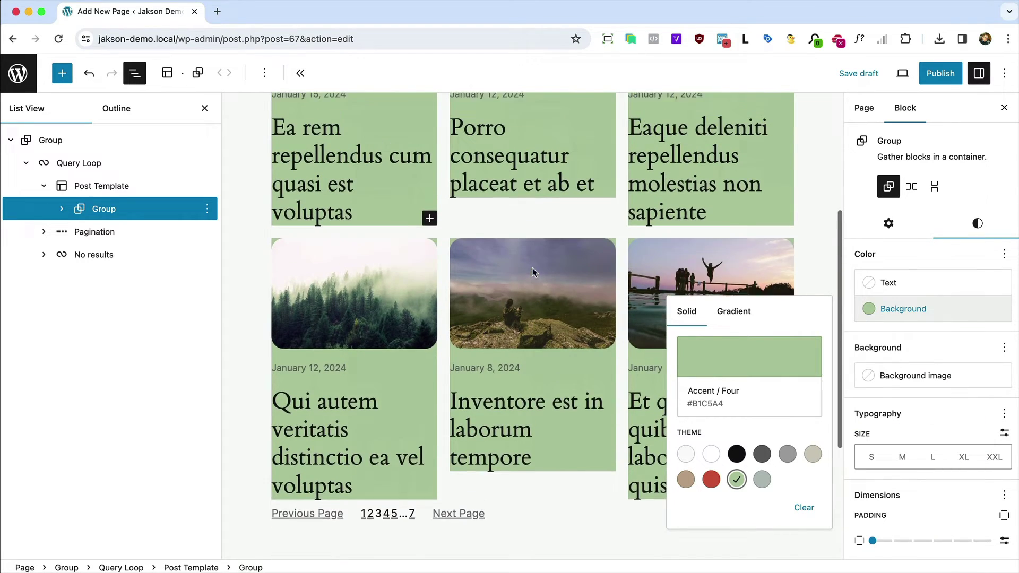
pyautogui.scroll(6, 533, 272)
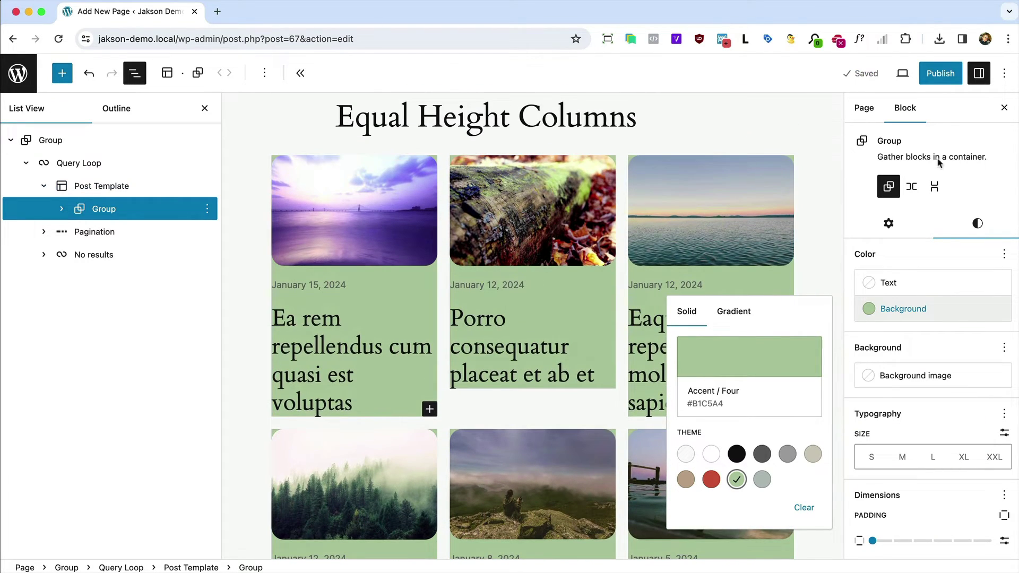
# Set the card Group's minimum height to 100%
pyautogui.scroll(-6, 932, 406)
pyautogui.click(883, 416)
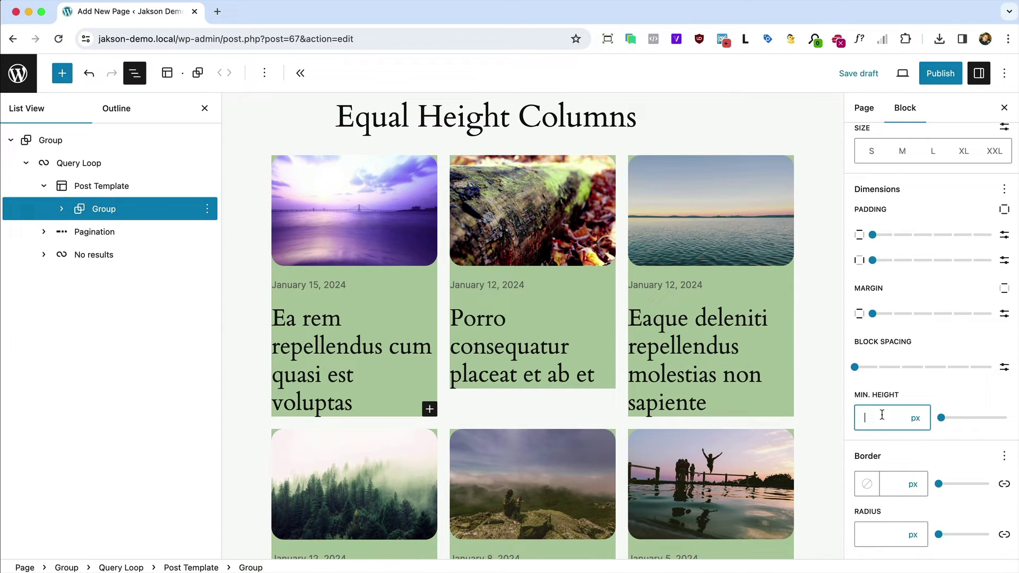
pyautogui.click(915, 420)
pyautogui.click(919, 430)
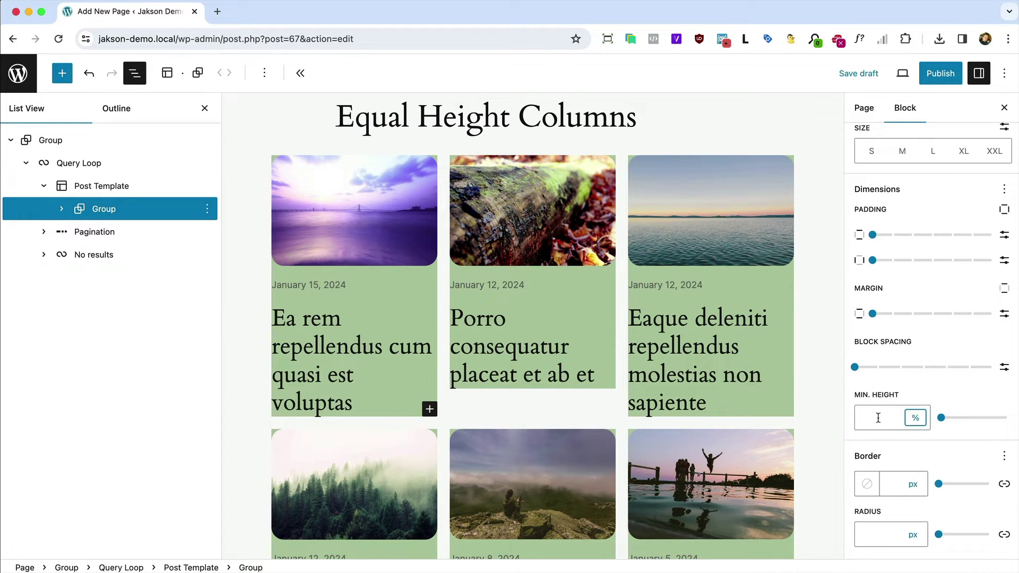
pyautogui.click(878, 418)
pyautogui.write('100')
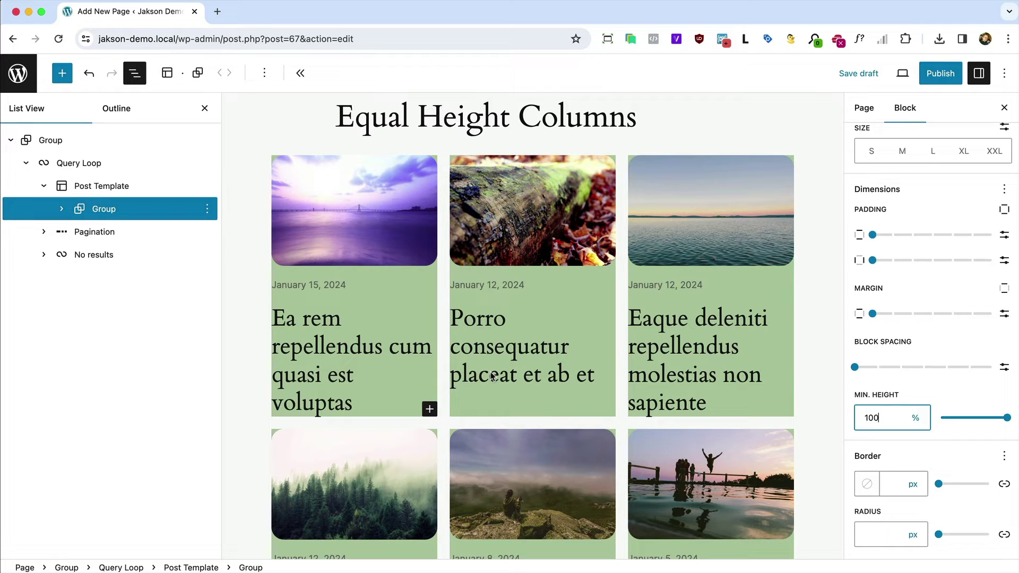
# Give the Featured Image a 20/20/0/0 px border radius, rounding only the top corners
pyautogui.click(349, 206)
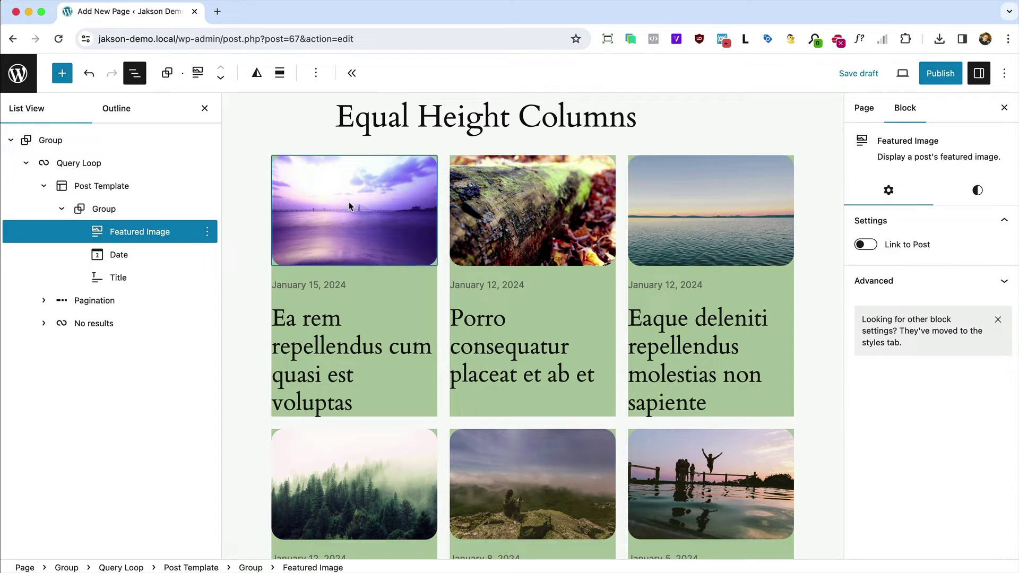
pyautogui.click(977, 190)
pyautogui.scroll(-2, 987, 371)
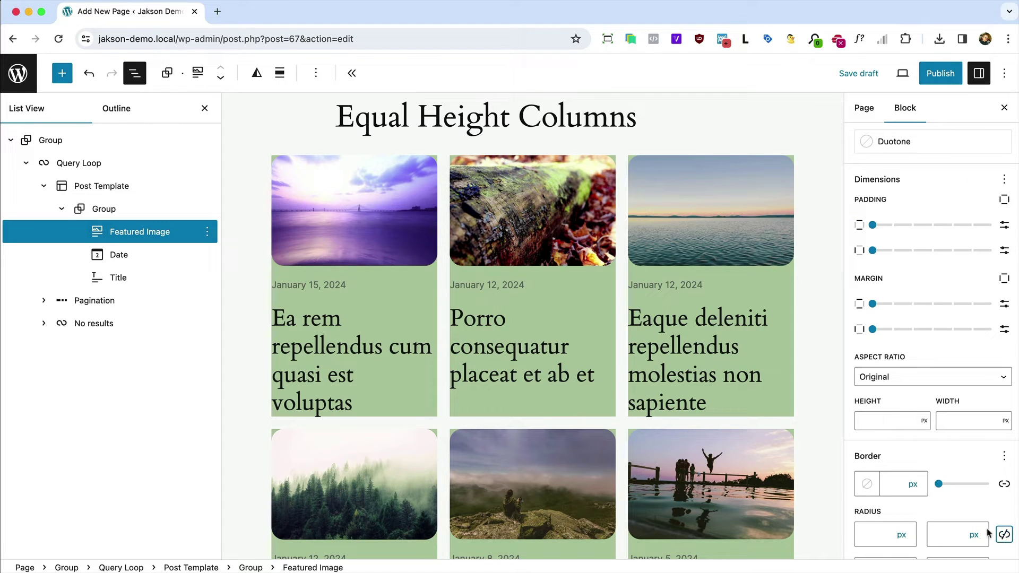
pyautogui.click(875, 533)
pyautogui.scroll(-1, 876, 533)
pyautogui.write('20')
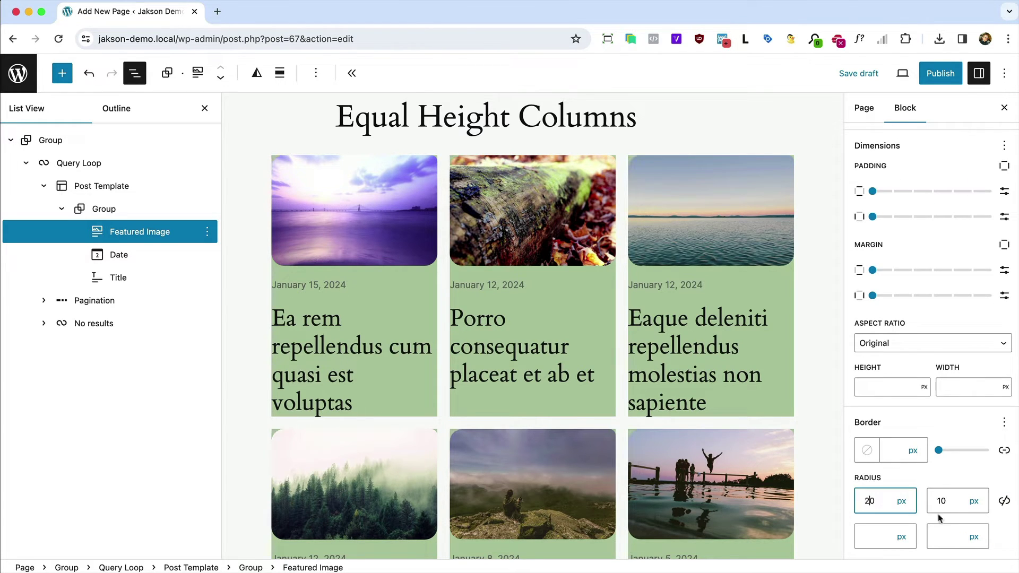
pyautogui.press('Tab')
pyautogui.write('20')
pyautogui.press('Tab')
pyautogui.write('0')
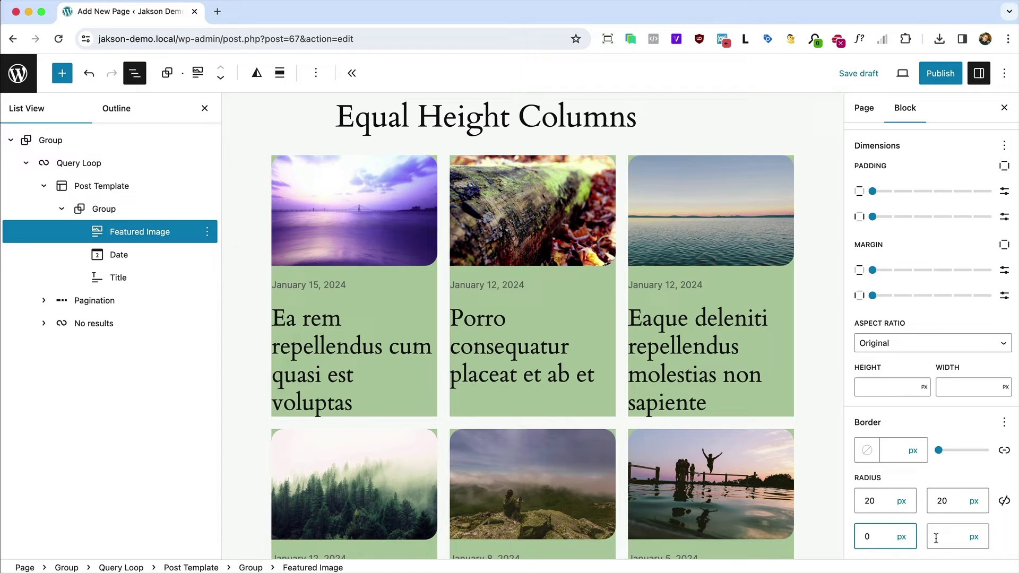
pyautogui.press('Tab')
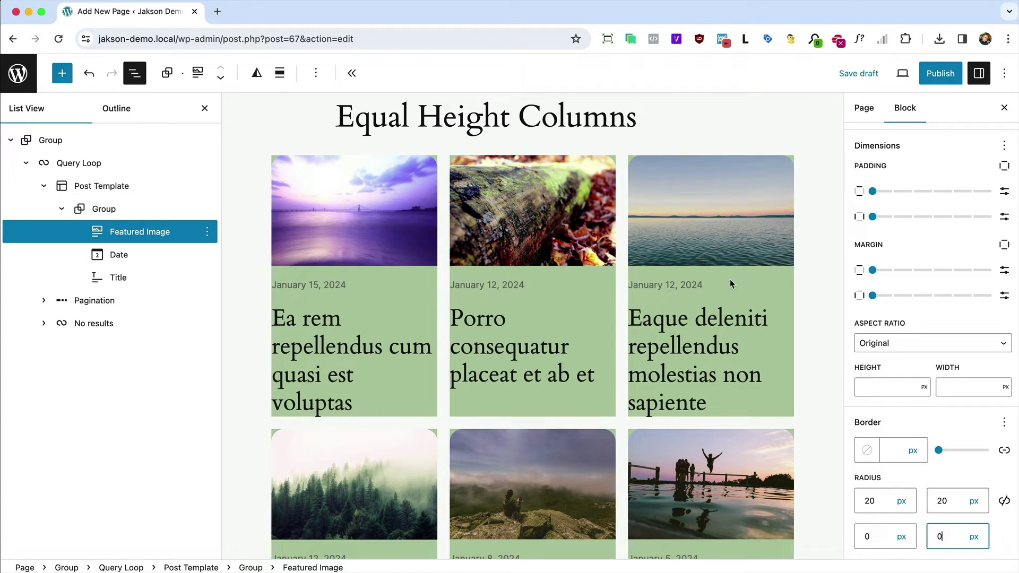
# Set the card Group's border radius to 20 px
pyautogui.click(106, 215)
pyautogui.click(977, 222)
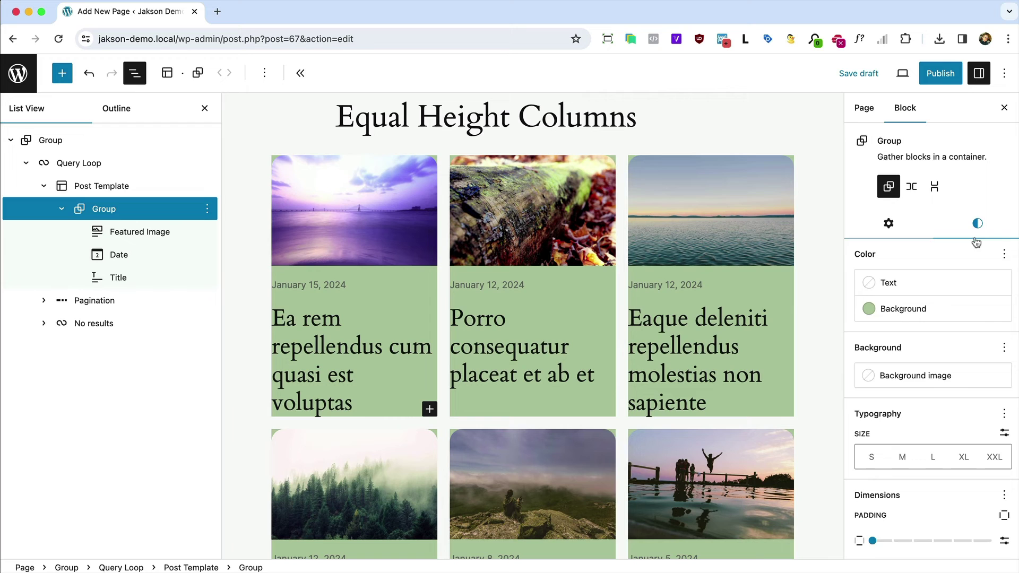
pyautogui.scroll(-5, 955, 318)
pyautogui.click(886, 534)
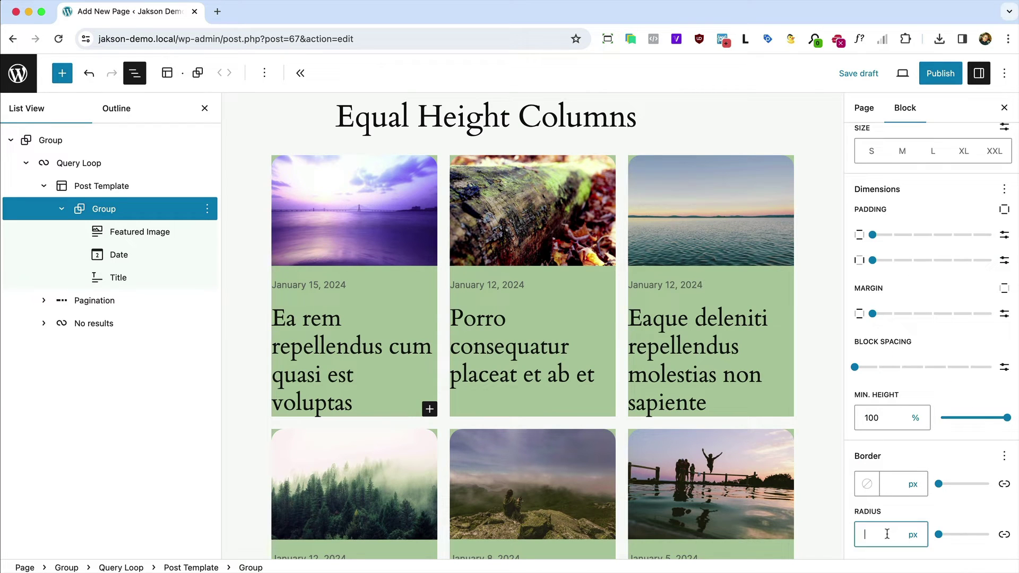
pyautogui.write('20')
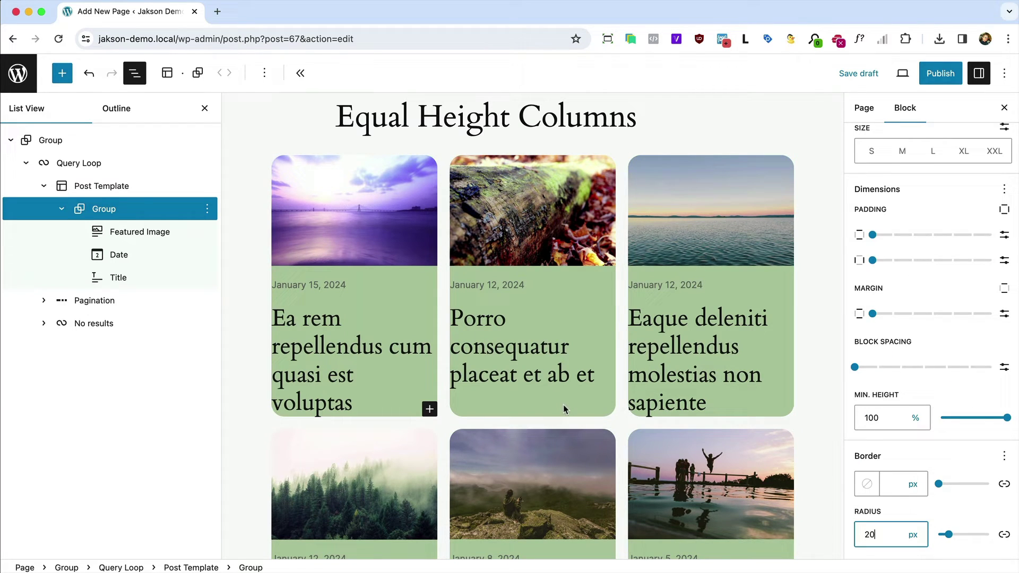
# Wrap the card's Date and post Title blocks together in a Group
pyautogui.click(155, 239)
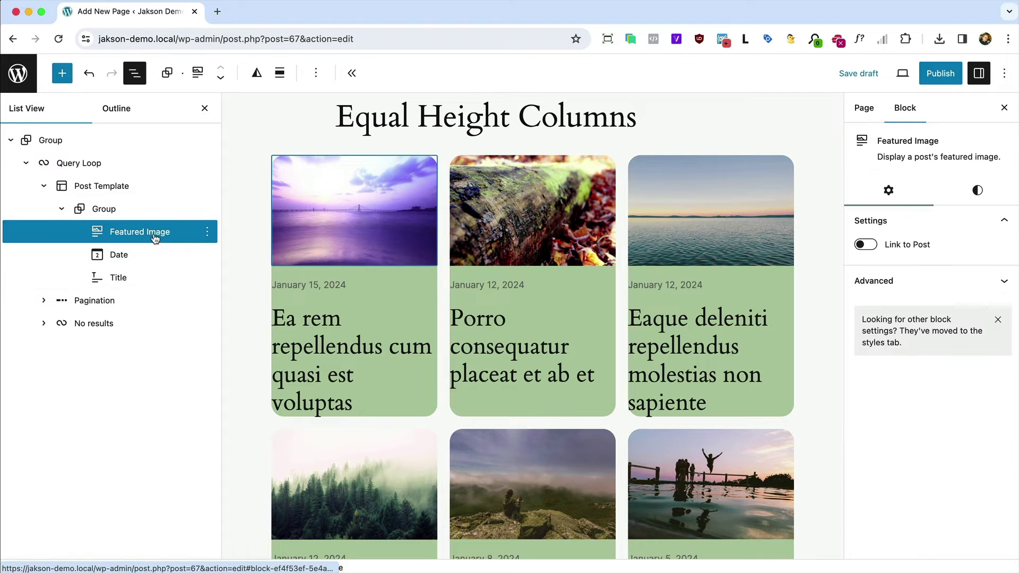
pyautogui.click(135, 274)
pyautogui.keyDown('shift'); pyautogui.click(136, 258); pyautogui.keyUp('shift')
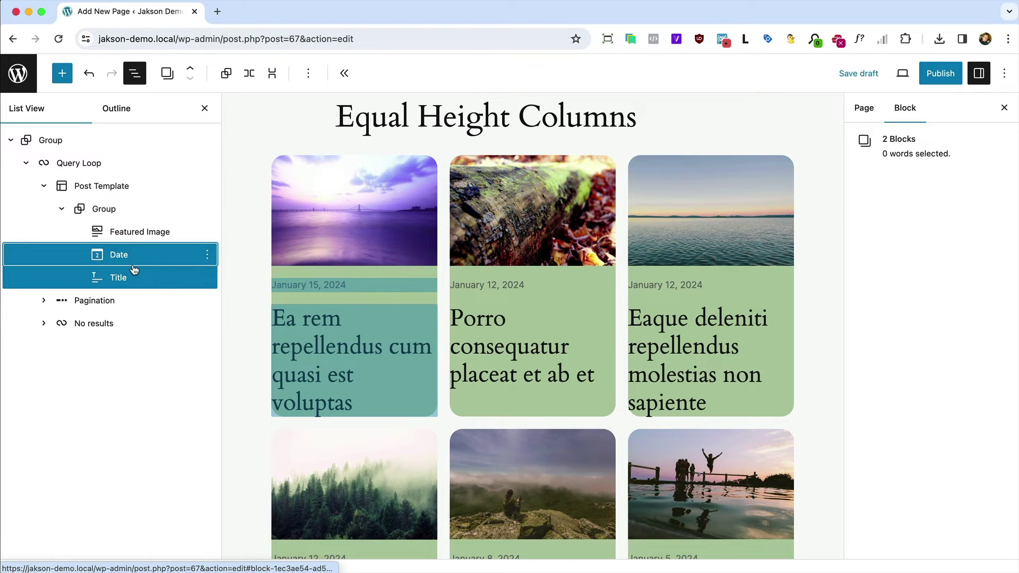
pyautogui.click(206, 255)
pyautogui.click(226, 471)
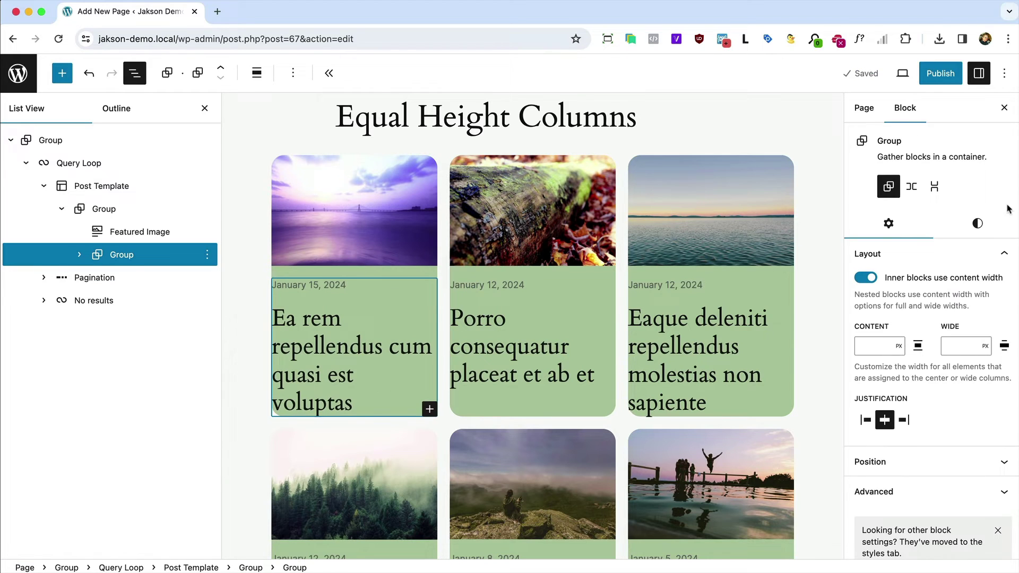
# Give the new group 0 block spacing and padding preset 1 on all sides
pyautogui.click(975, 226)
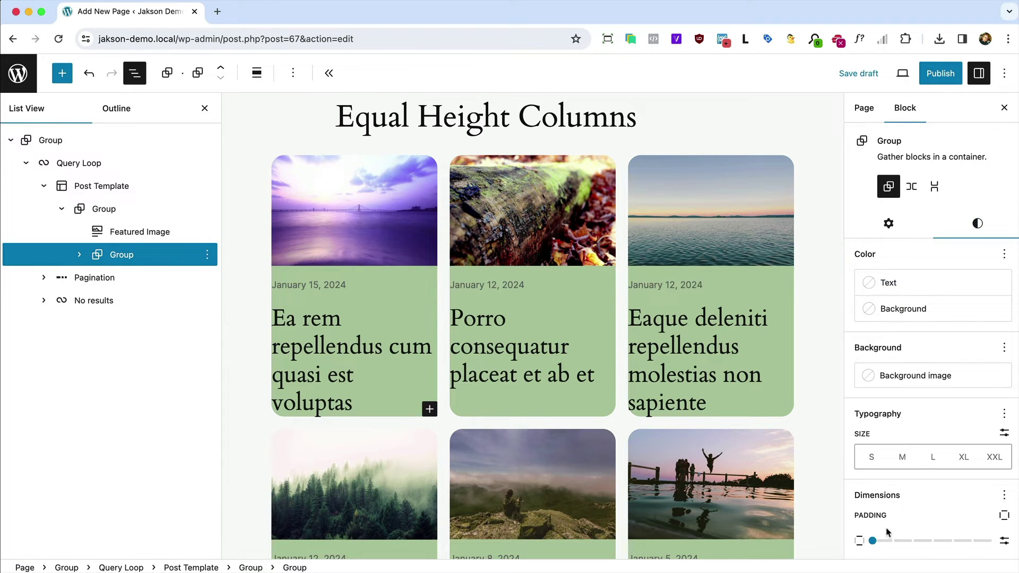
pyautogui.scroll(-6, 886, 532)
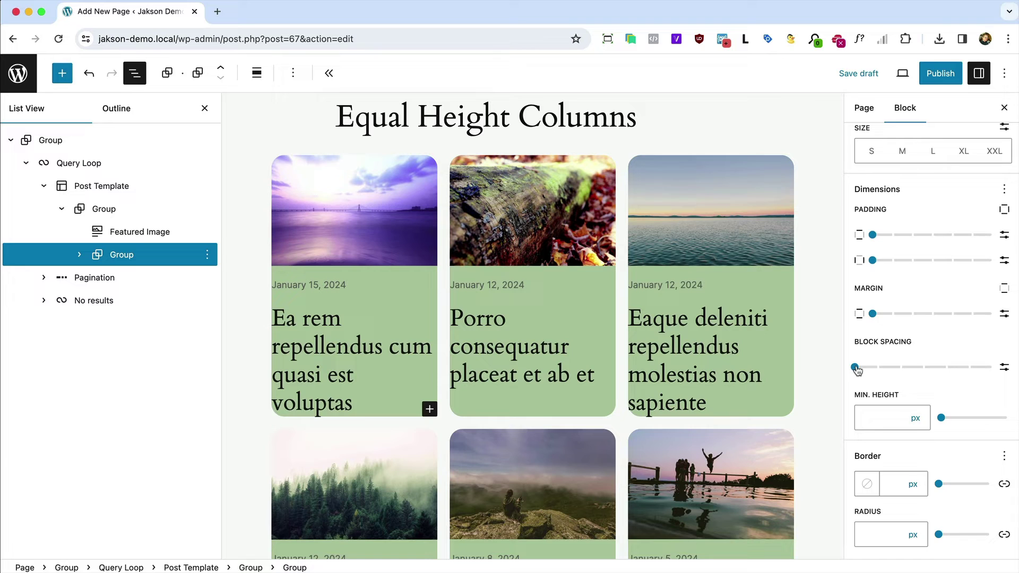
pyautogui.moveTo(855, 368)
pyautogui.mouseDown()
pyautogui.moveTo(875, 368)
pyautogui.moveTo(856, 367)
pyautogui.mouseUp()
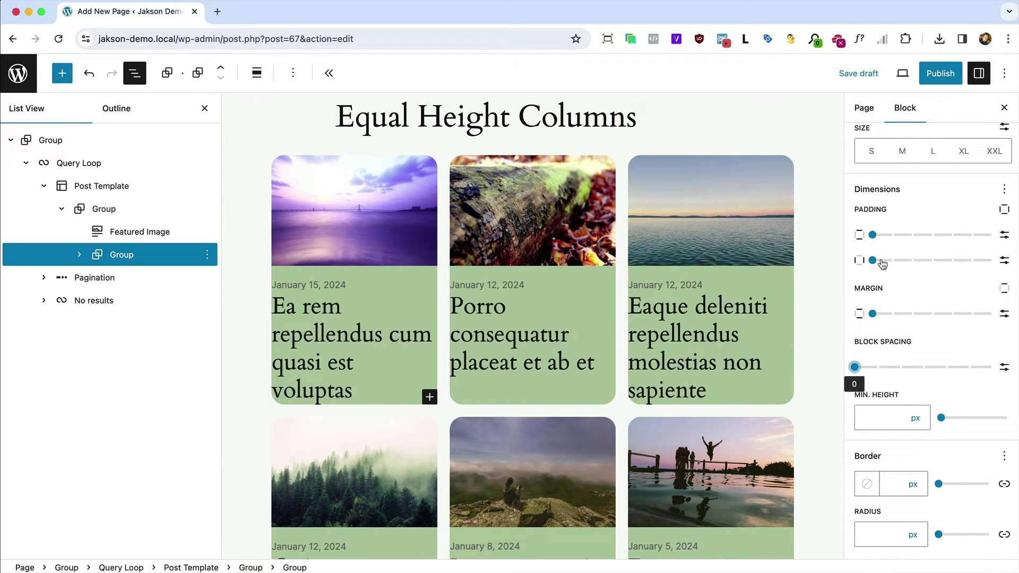
pyautogui.moveTo(875, 263); pyautogui.dragTo(891, 235)
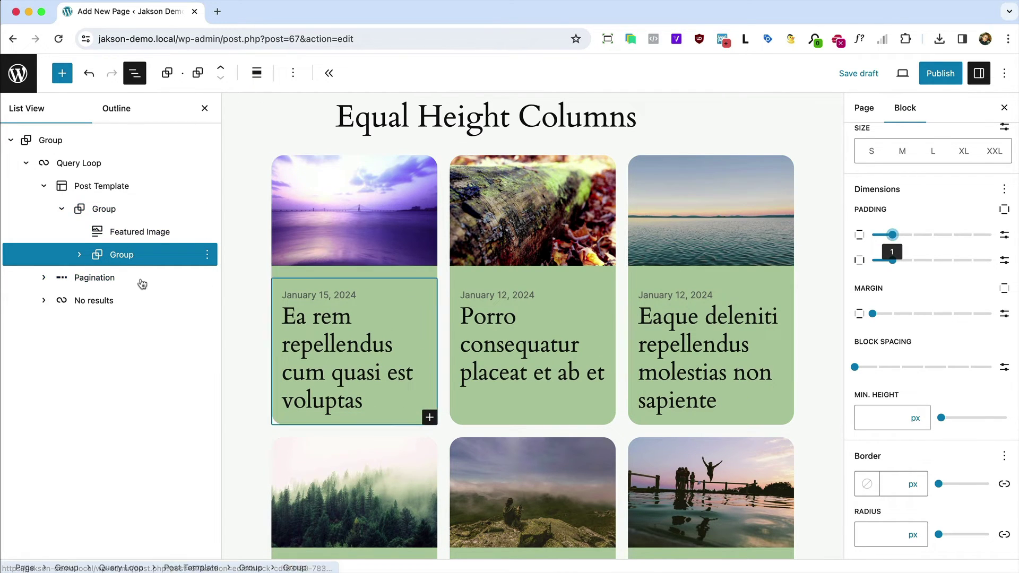
# Set the card post titles to the Large (L) font size
pyautogui.click(80, 256)
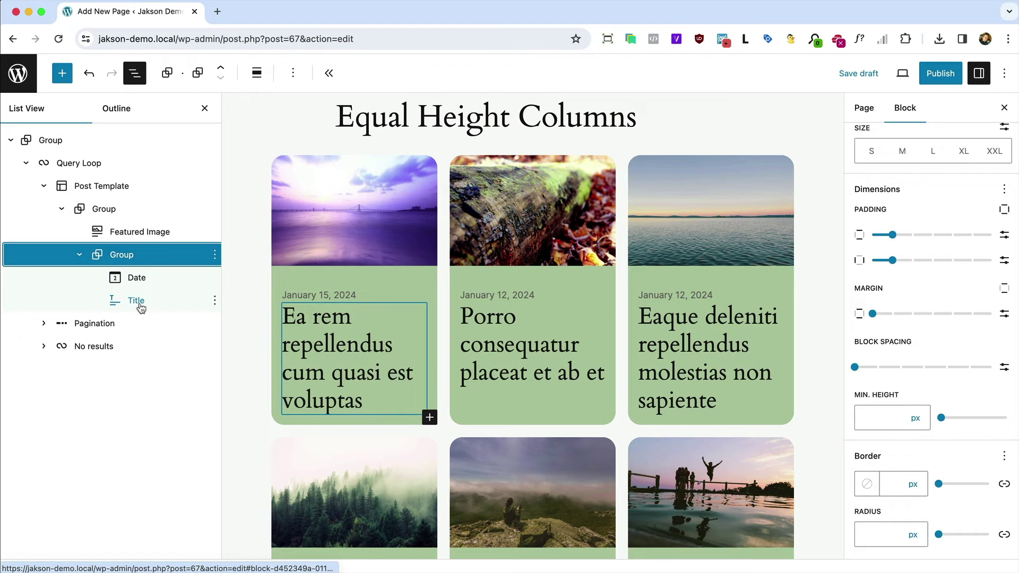
pyautogui.click(139, 302)
pyautogui.click(977, 202)
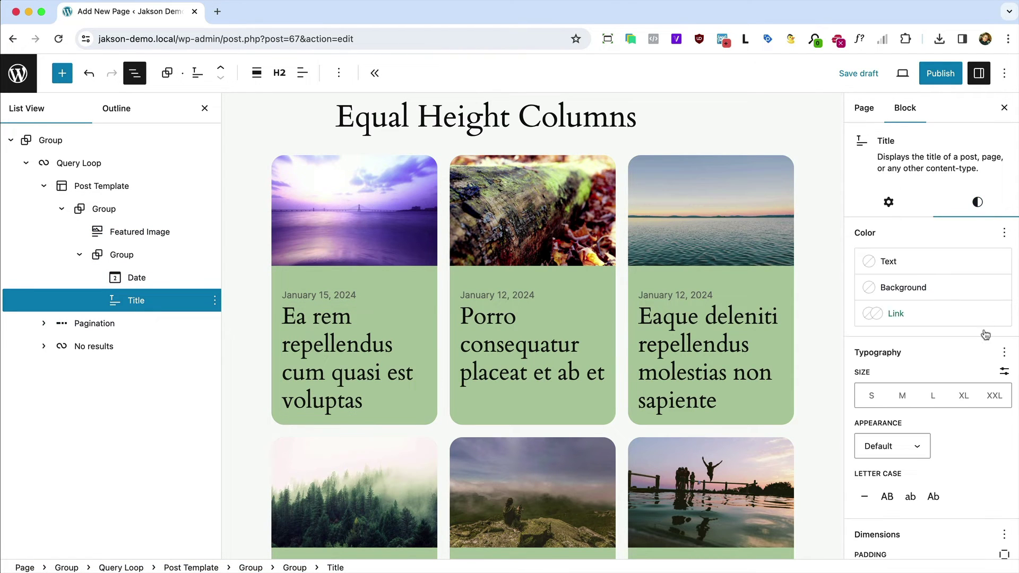
pyautogui.click(904, 398)
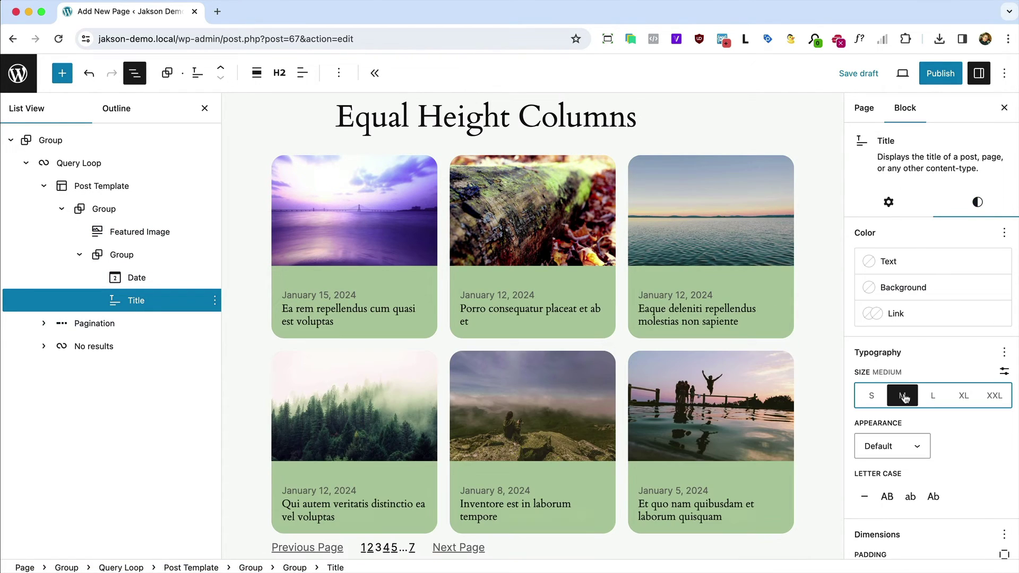
pyautogui.click(935, 395)
pyautogui.click(956, 397)
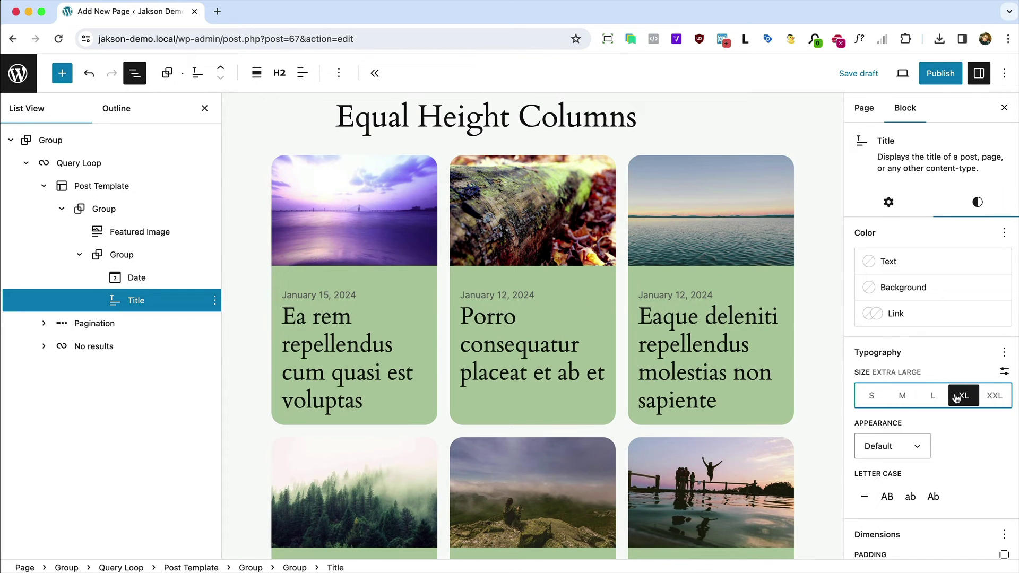
pyautogui.click(922, 400)
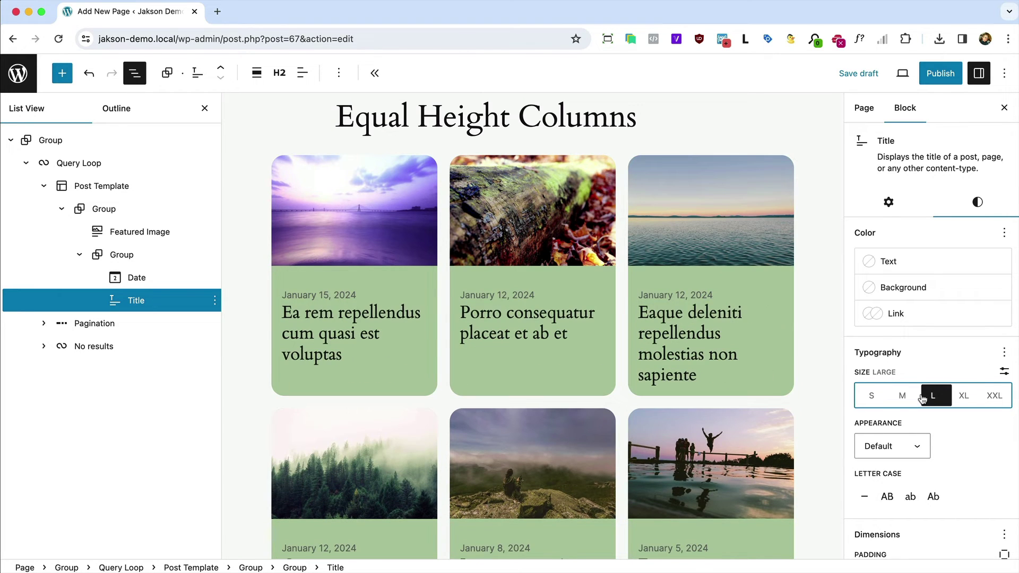
# Publish the Equal Height Columns page and copy its live page address
pyautogui.click(938, 74)
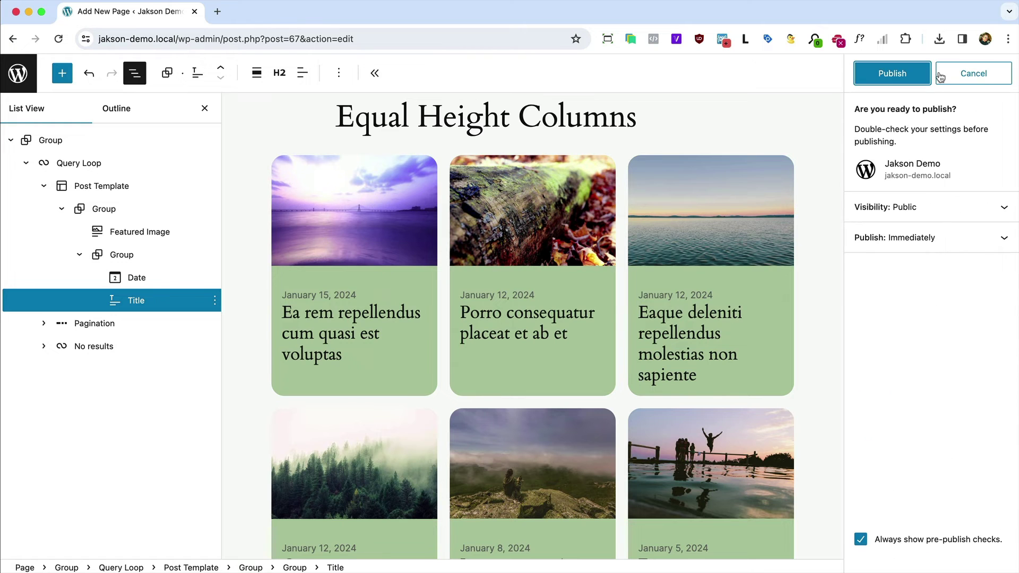
pyautogui.click(902, 74)
pyautogui.click(995, 179)
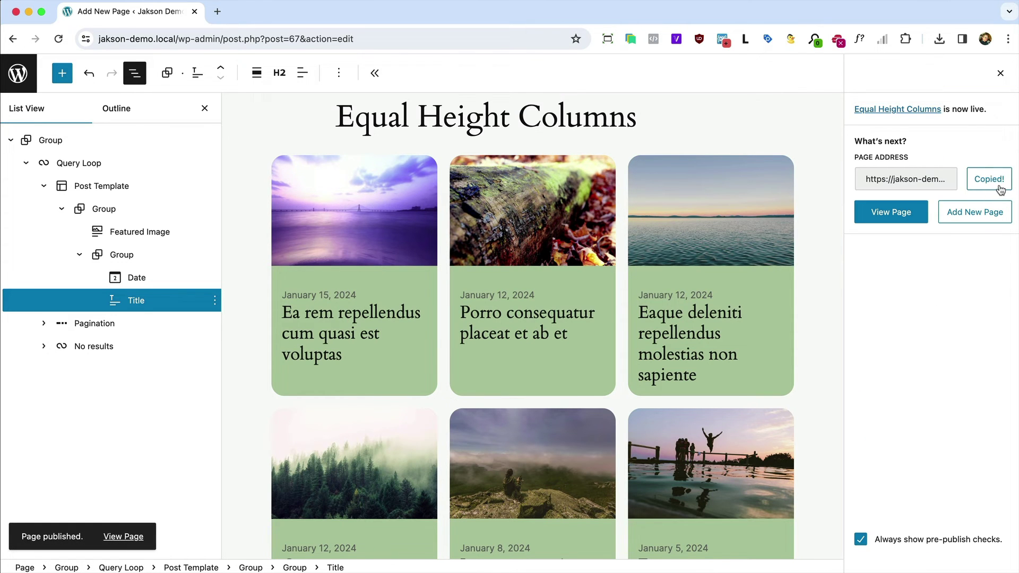
pyautogui.press('super+Tab')
pyautogui.press('super+Tab')
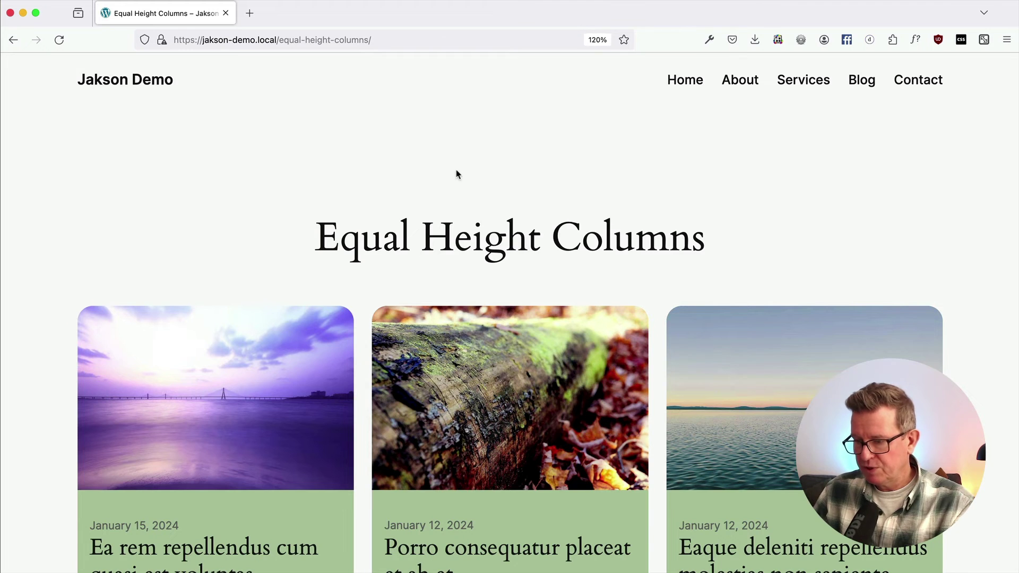
# Scroll through the live page, then preview it at iPhone 11 Pro size (375×812)
pyautogui.scroll(-10, 456, 174)
pyautogui.scroll(4, 457, 175)
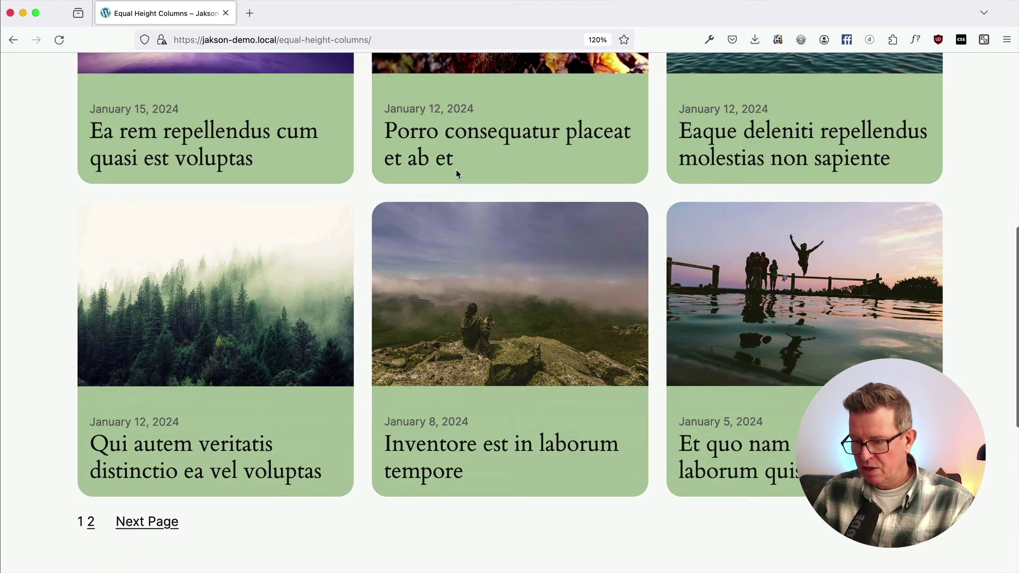
pyautogui.scroll(5, 456, 173)
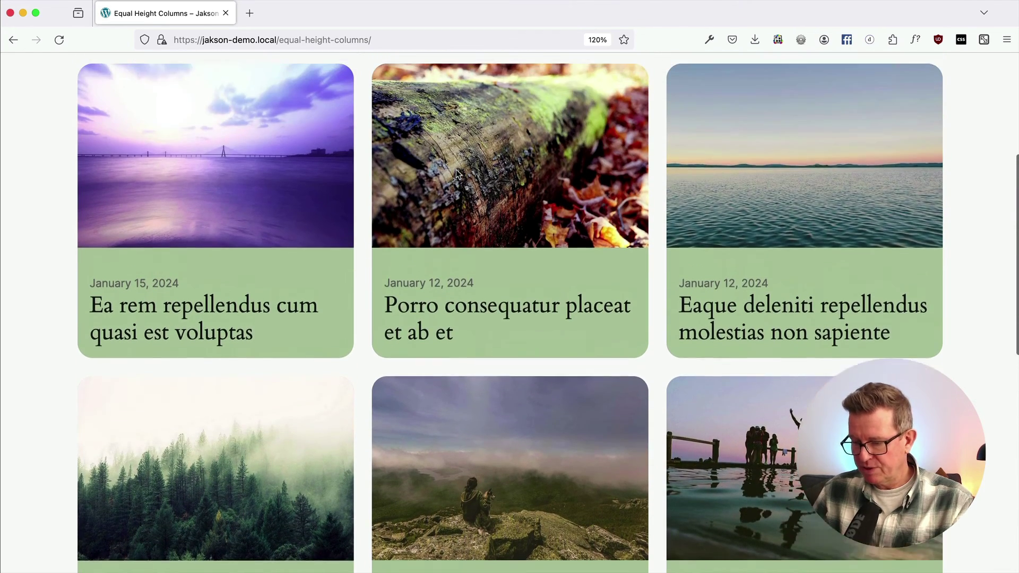
pyautogui.scroll(1, 456, 173)
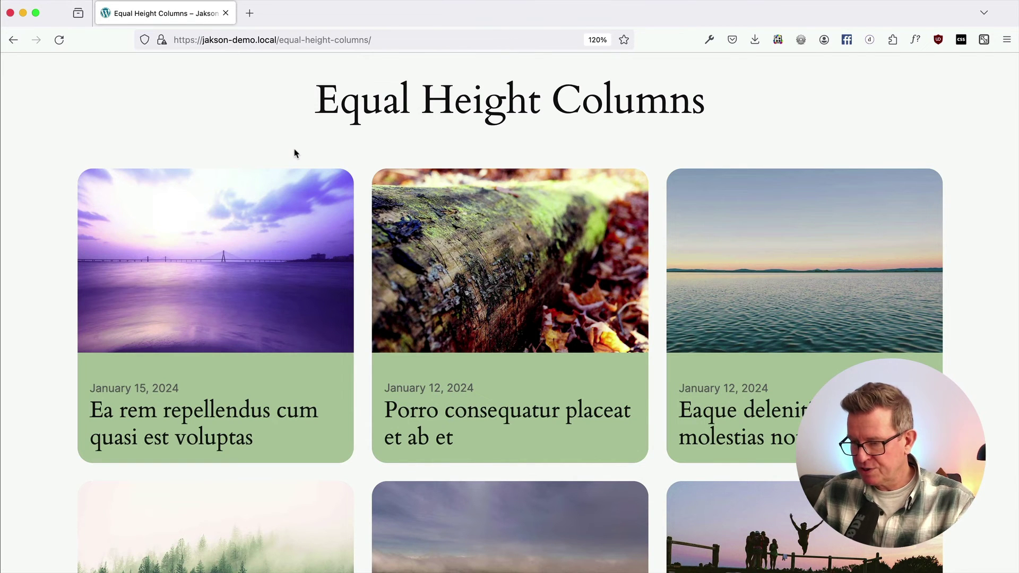
pyautogui.press('super+alt+m')
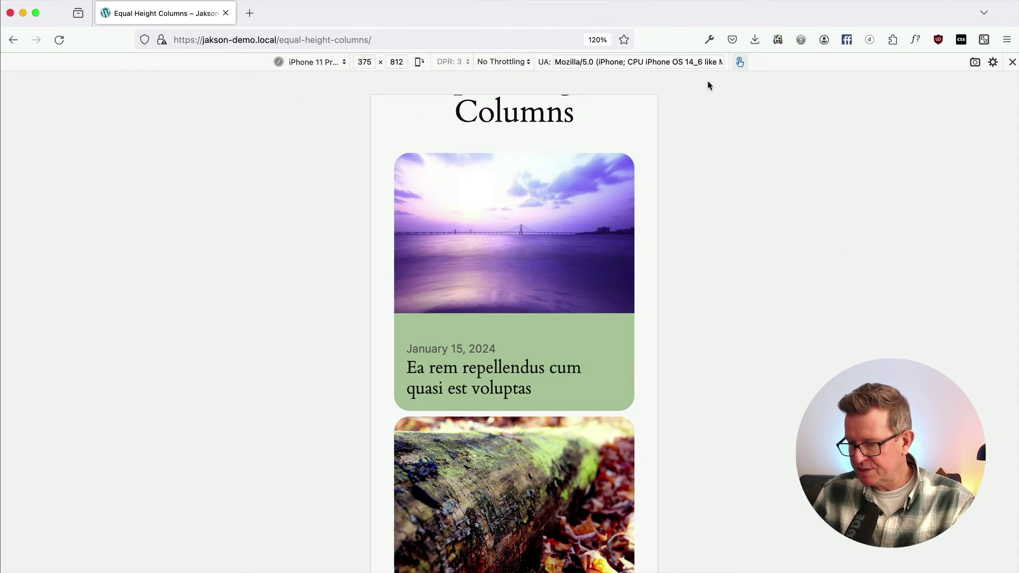
# Widen the responsive preview to 805×812 and scroll the three-across card grid
pyautogui.moveTo(656, 158); pyautogui.dragTo(821, 166)
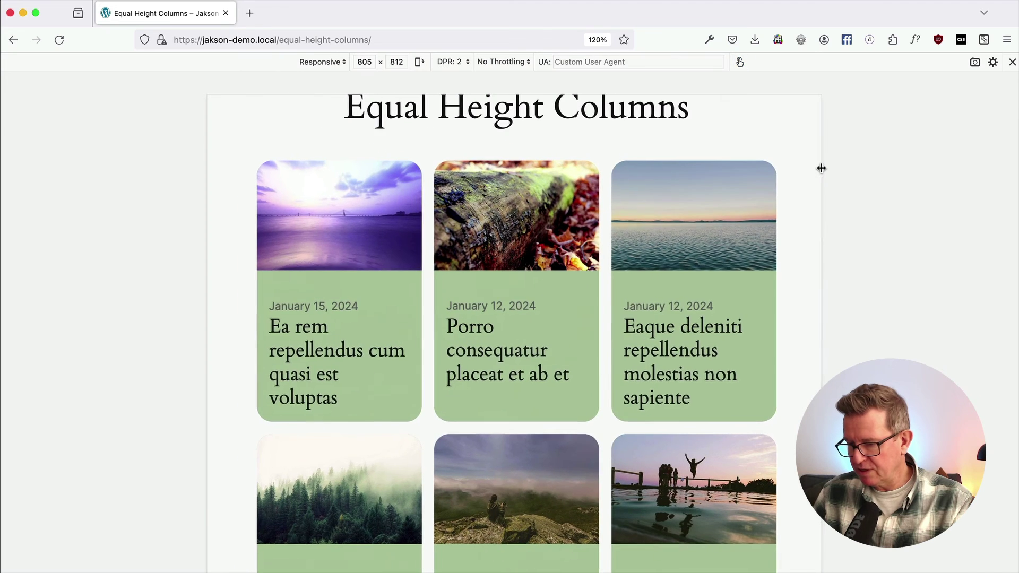
pyautogui.scroll(-6, 503, 410)
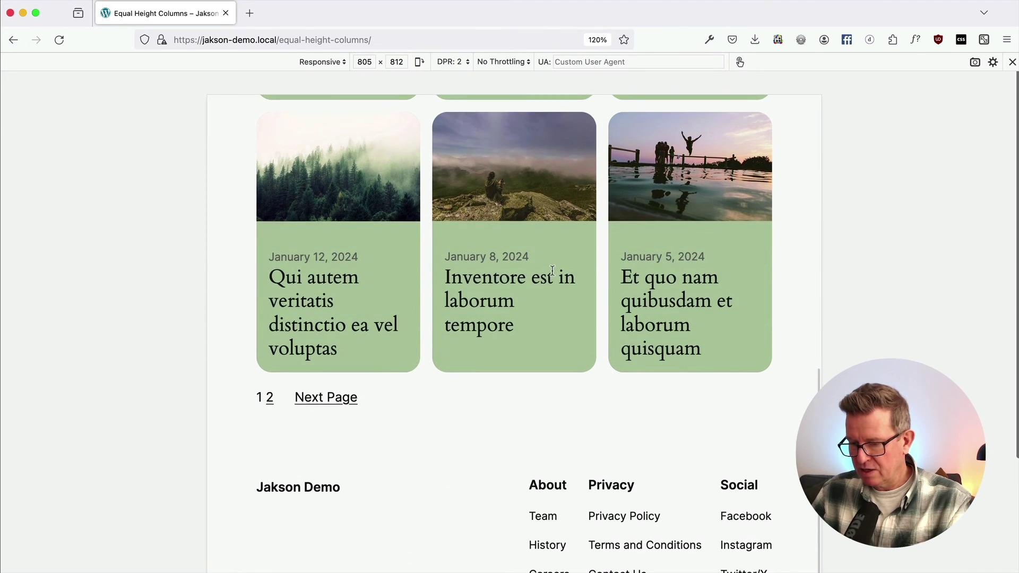
pyautogui.scroll(6, 622, 317)
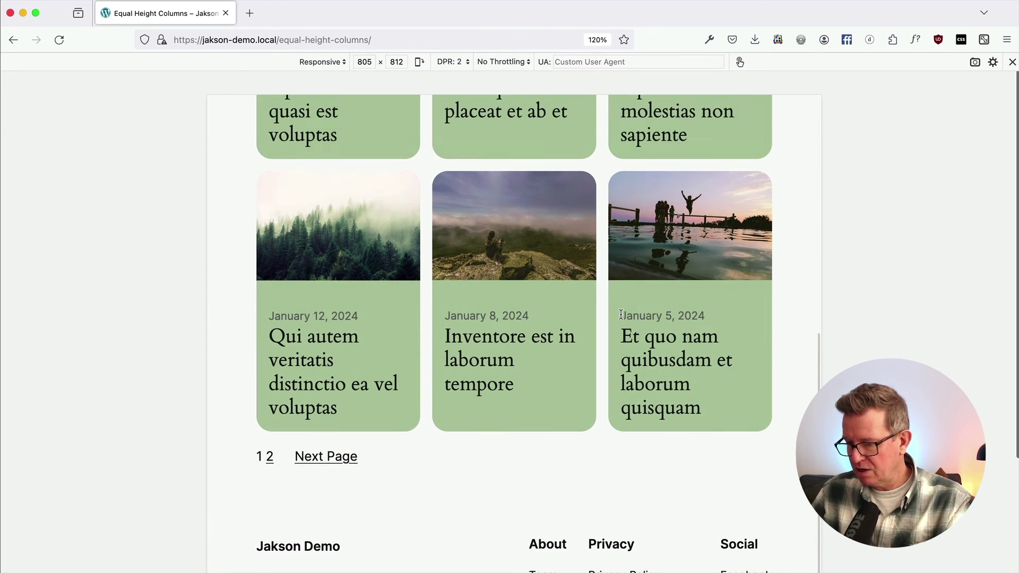